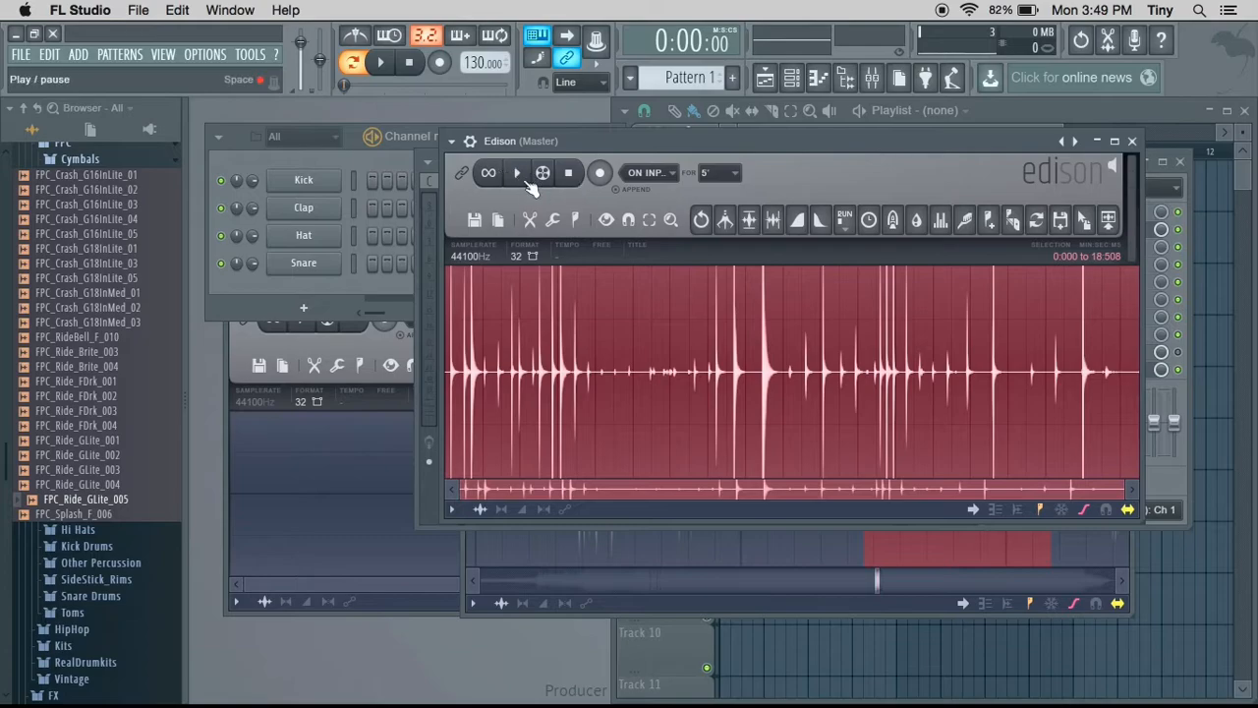
Play back the percussion recording in the Master track's Edison, stop it, and move the Edison window off the channel rack
click(520, 172)
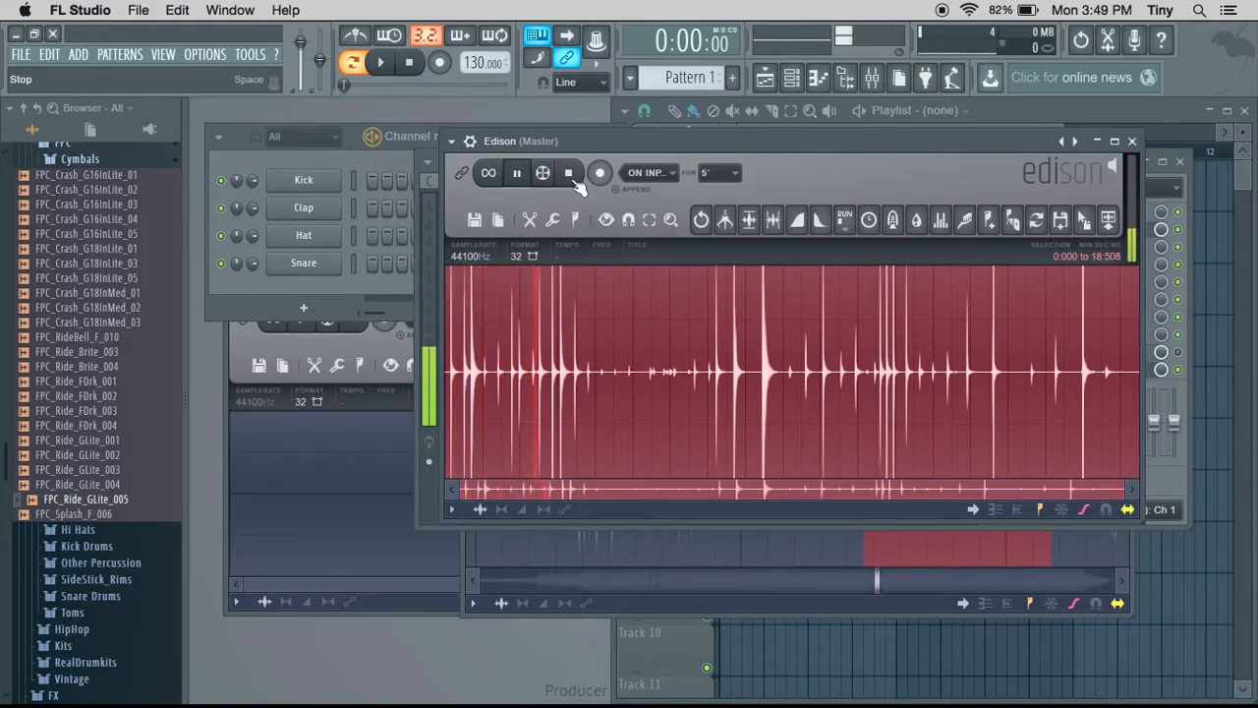
click(521, 173)
drag(625, 151, 641, 181)
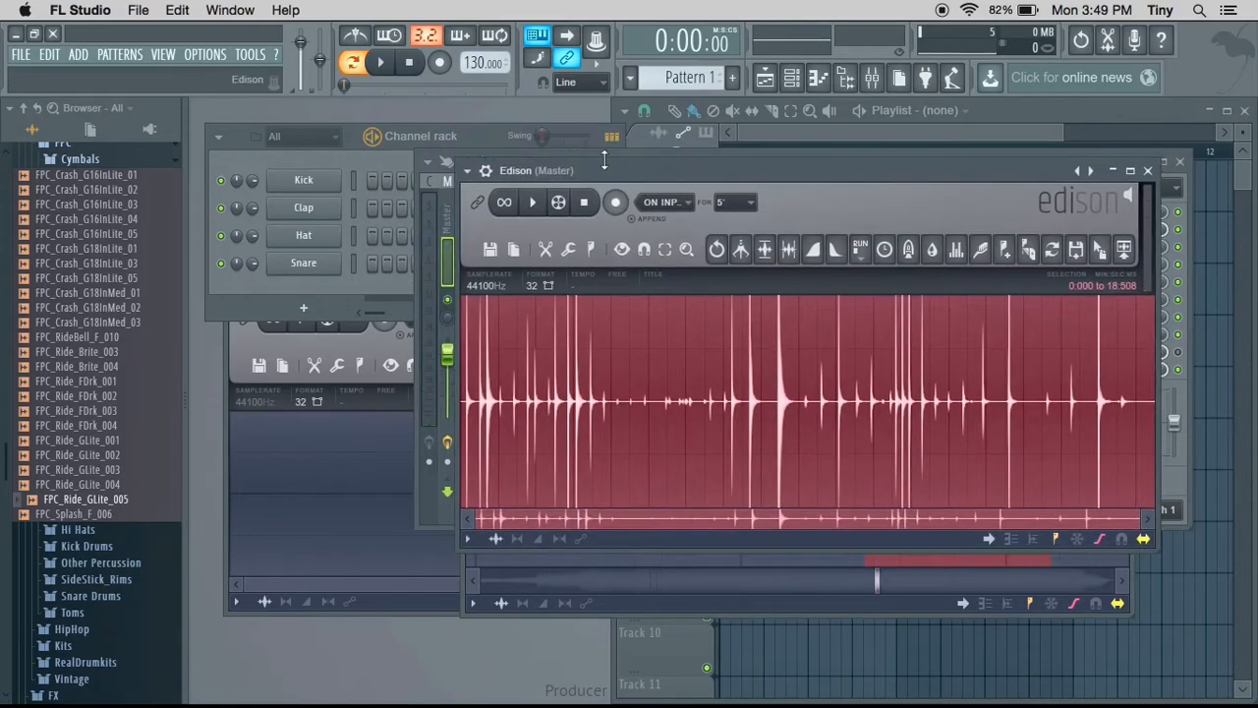
Insert a Slicex channel above Kick and load the Edison percussion recording into its deck A
right_click(324, 182)
mouse_move(404, 268)
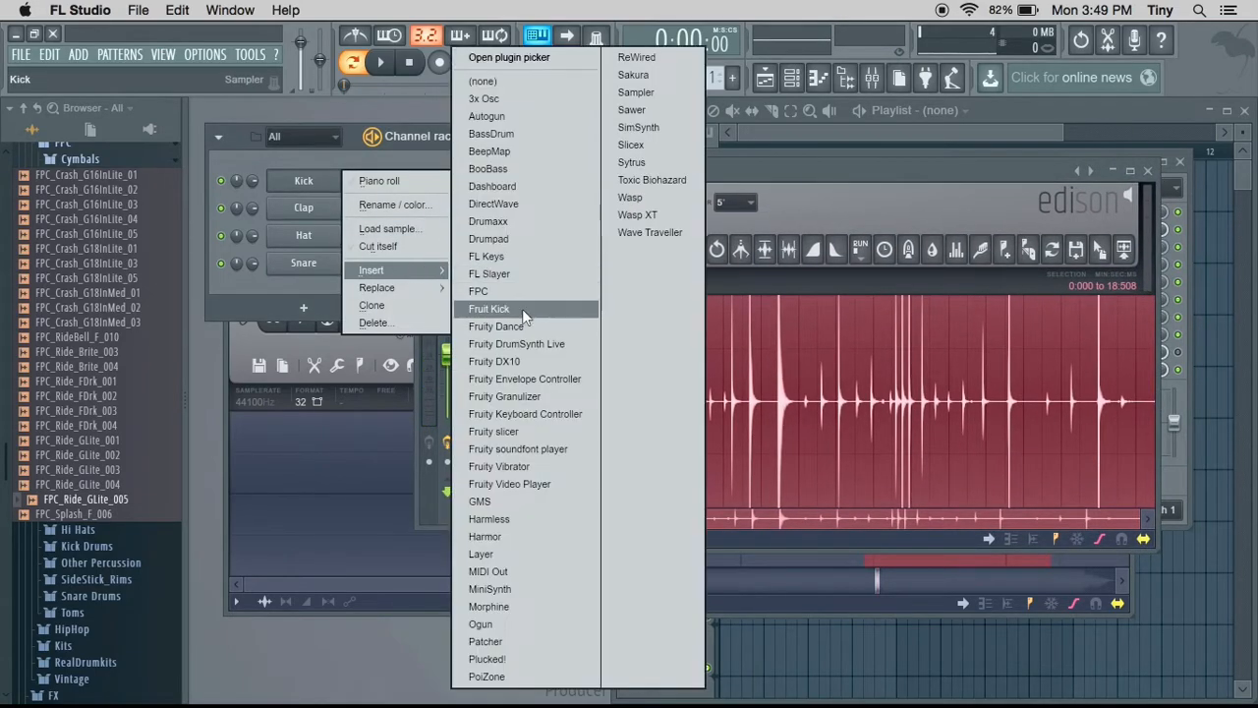
click(672, 145)
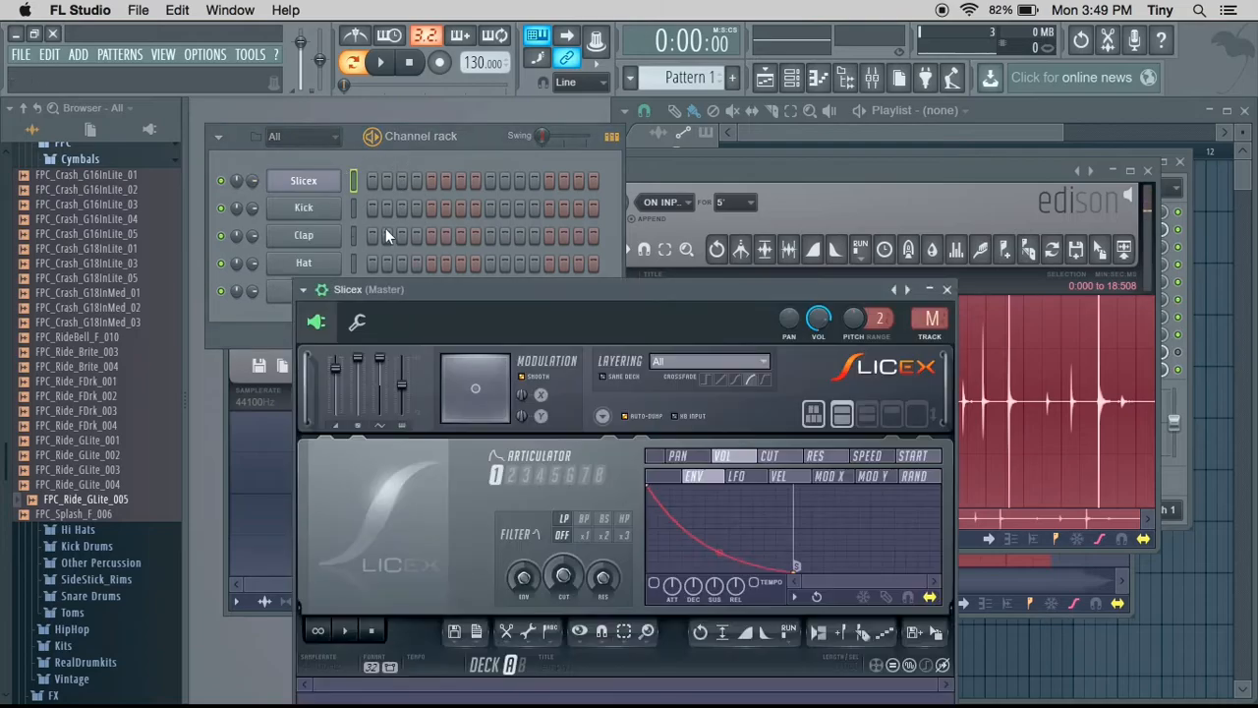
drag(693, 285, 665, 160)
drag(1099, 248, 646, 586)
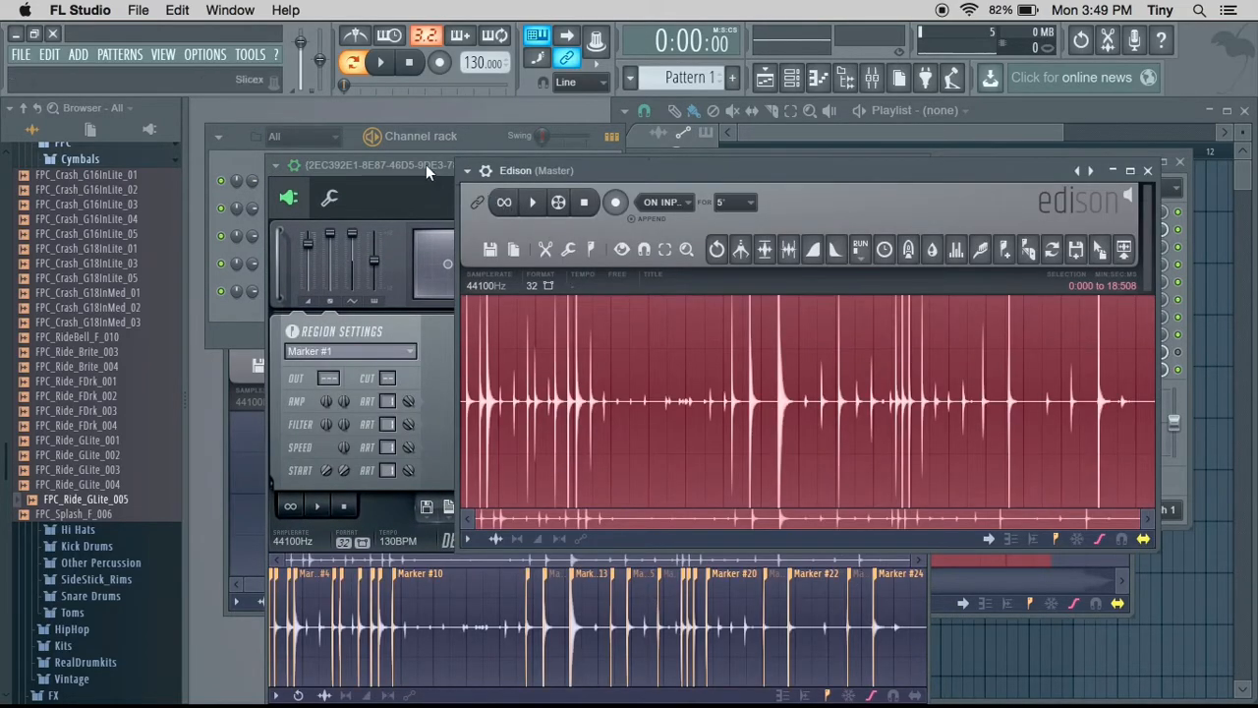
drag(426, 165, 473, 120)
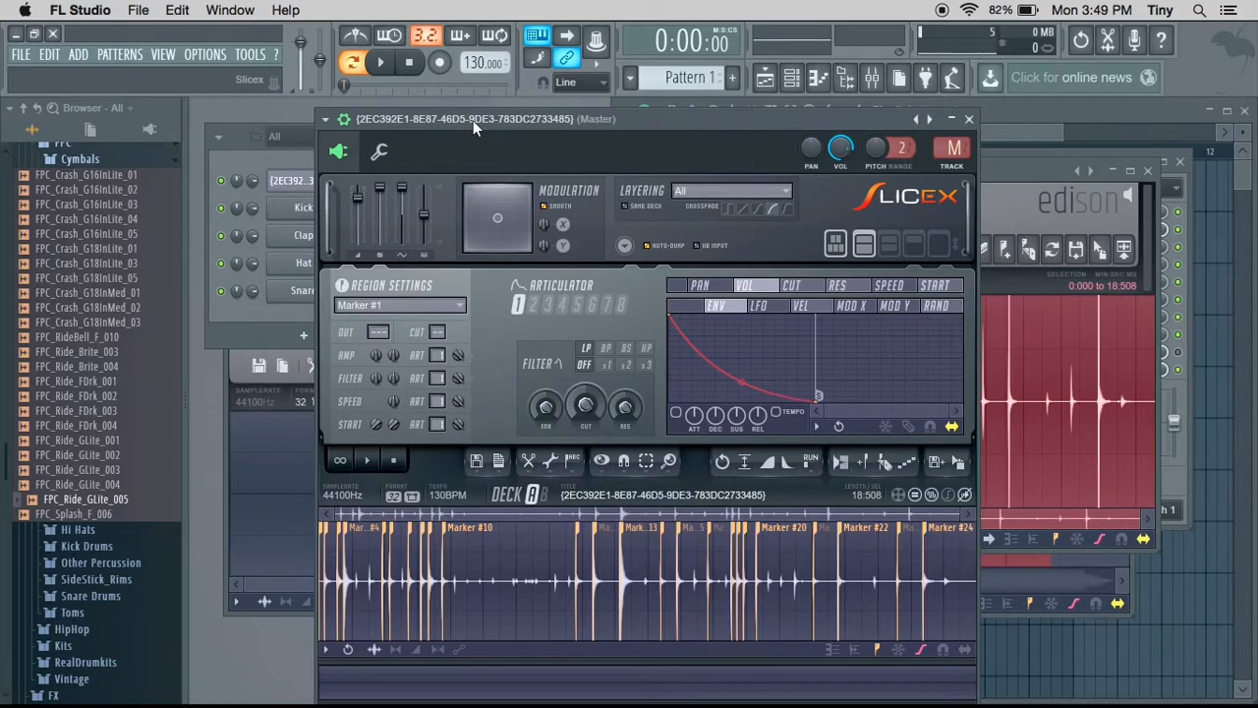
Play several notes to audition the individual Slicex slices
key(x)
key(period)
key(comma)
key(m)
key(c)
key(v)
key(b)
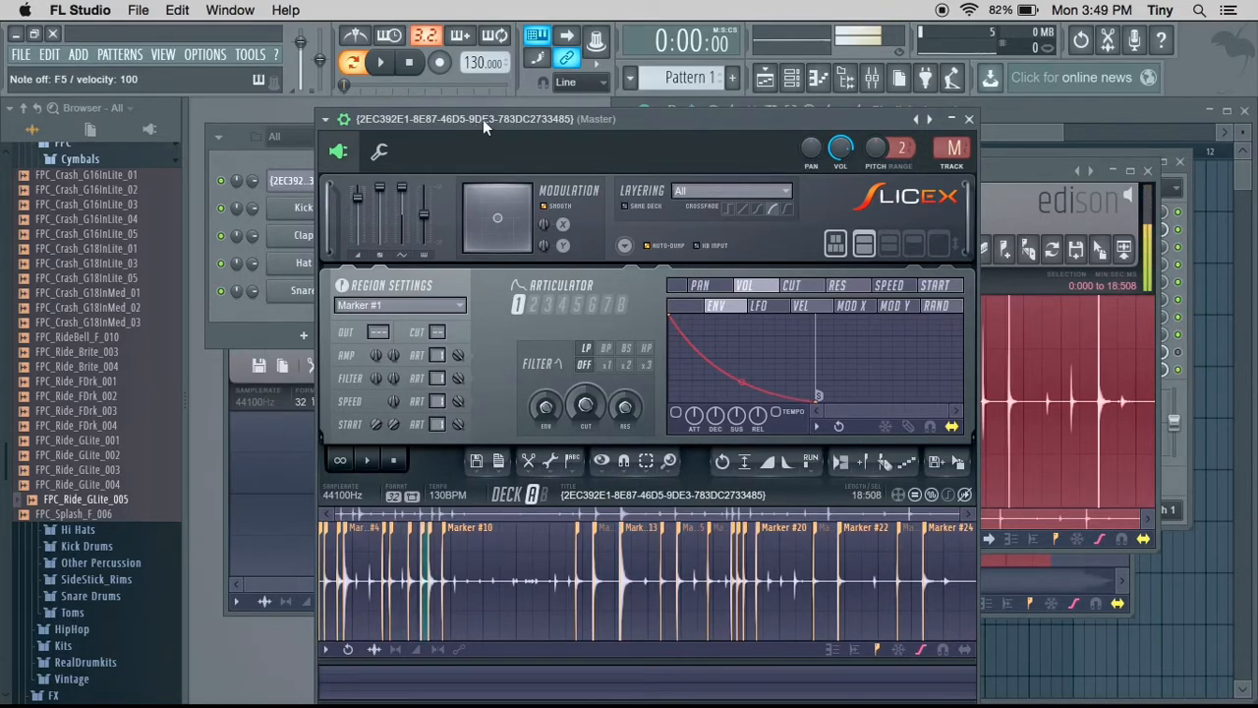
Close the Master Edison window, route the Slicex channel to mixer track 1, and show that insert in the mixer
click(1044, 172)
click(1146, 171)
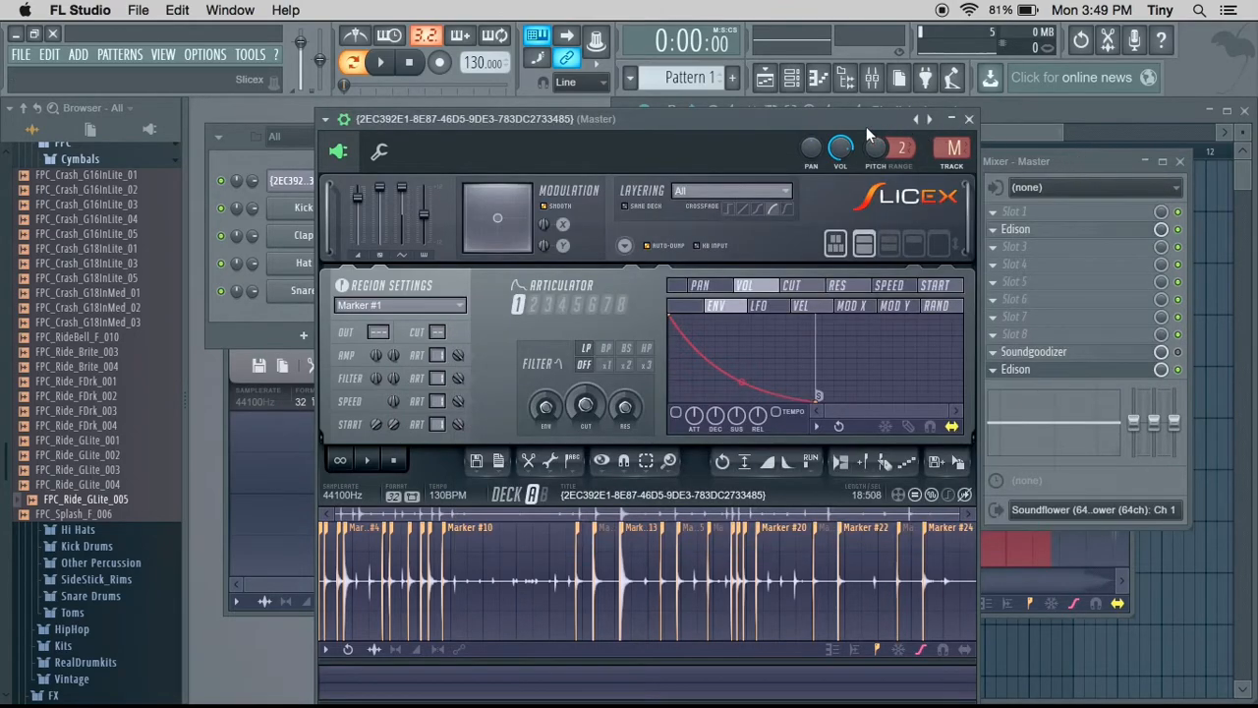
drag(831, 118, 967, 117)
drag(1089, 151, 1089, 146)
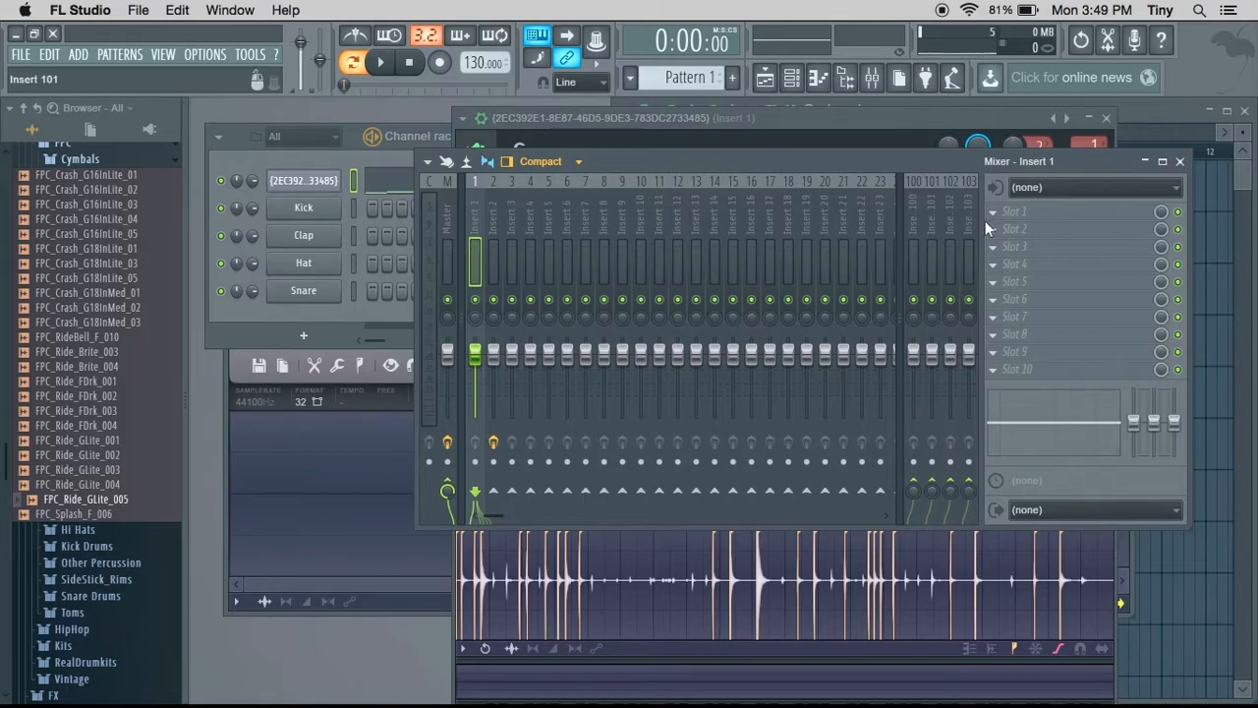
drag(927, 161, 905, 175)
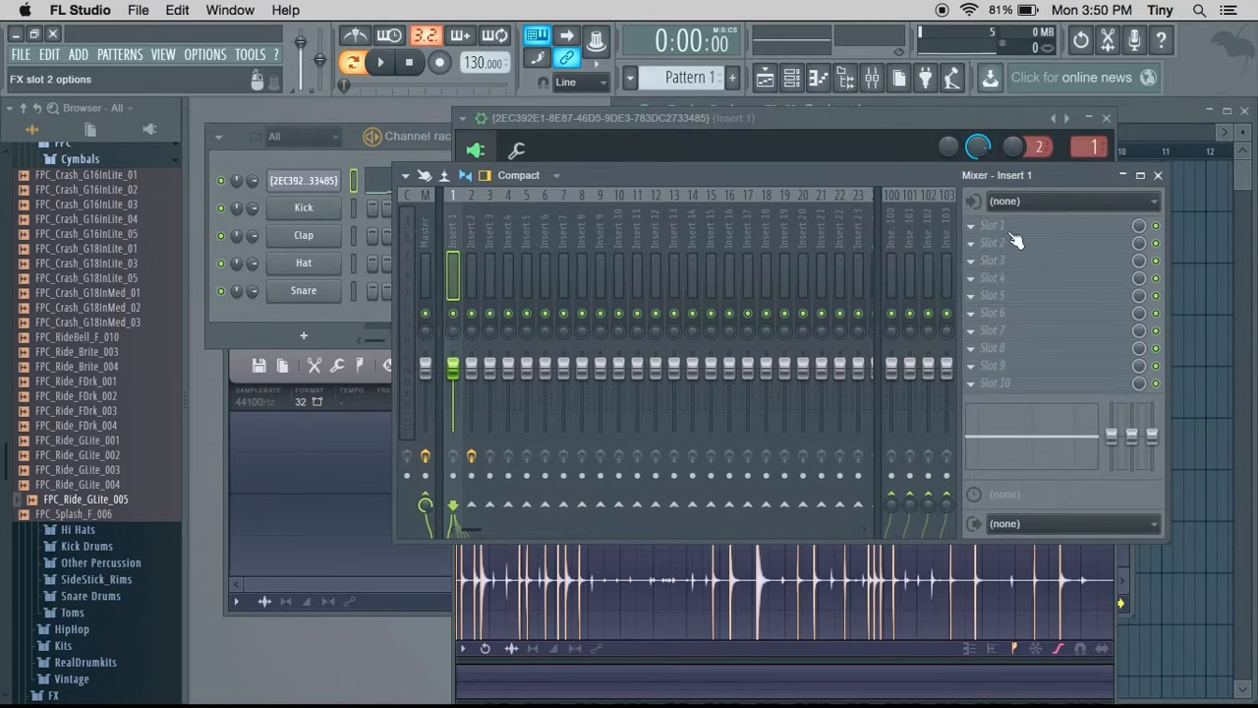
Load Fruity Convolver into the first effect slot of Insert 1
click(988, 227)
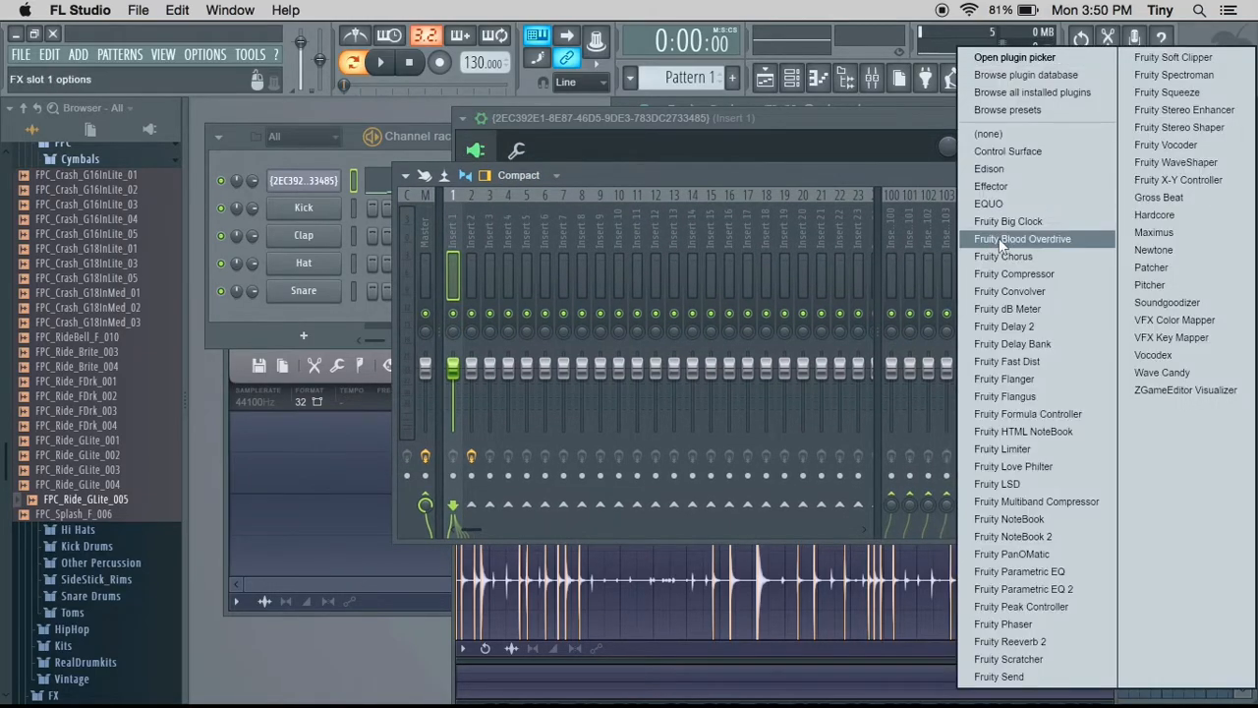
click(1043, 292)
drag(558, 206, 580, 213)
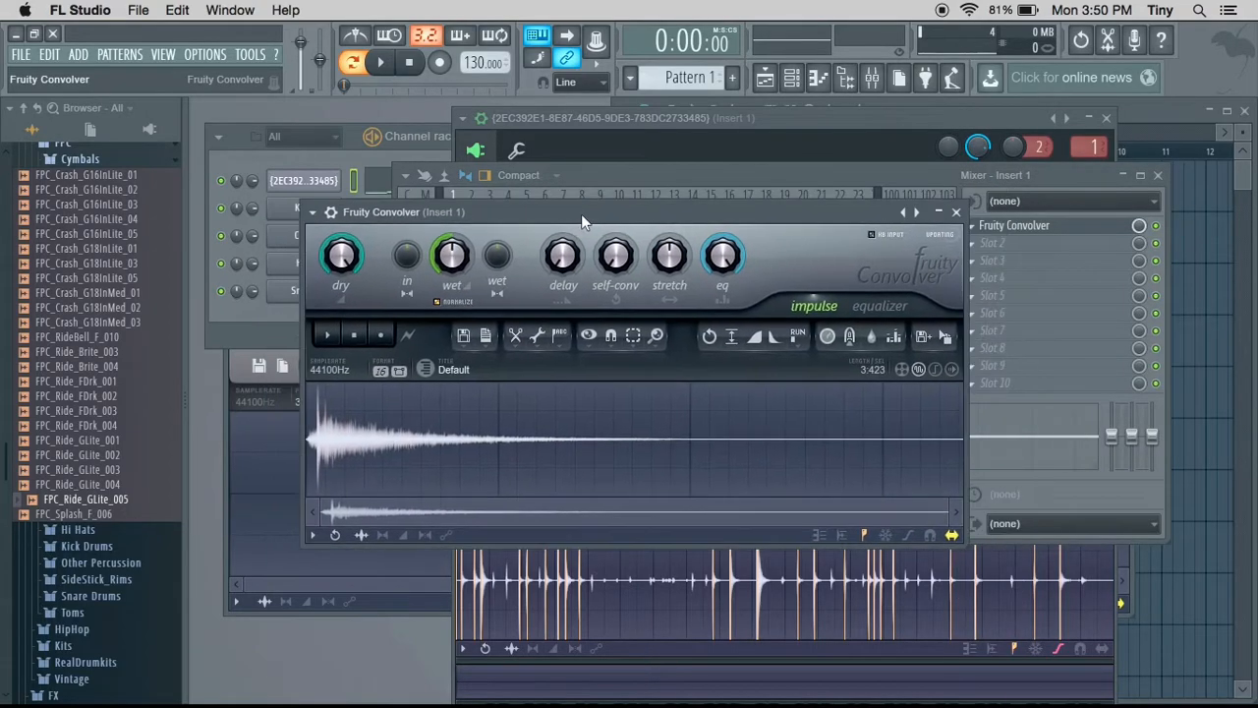
Play a few slices to hear them through the convolver's Default impulse
key(z)
key(c)
key(v)
key(w)
key(m)
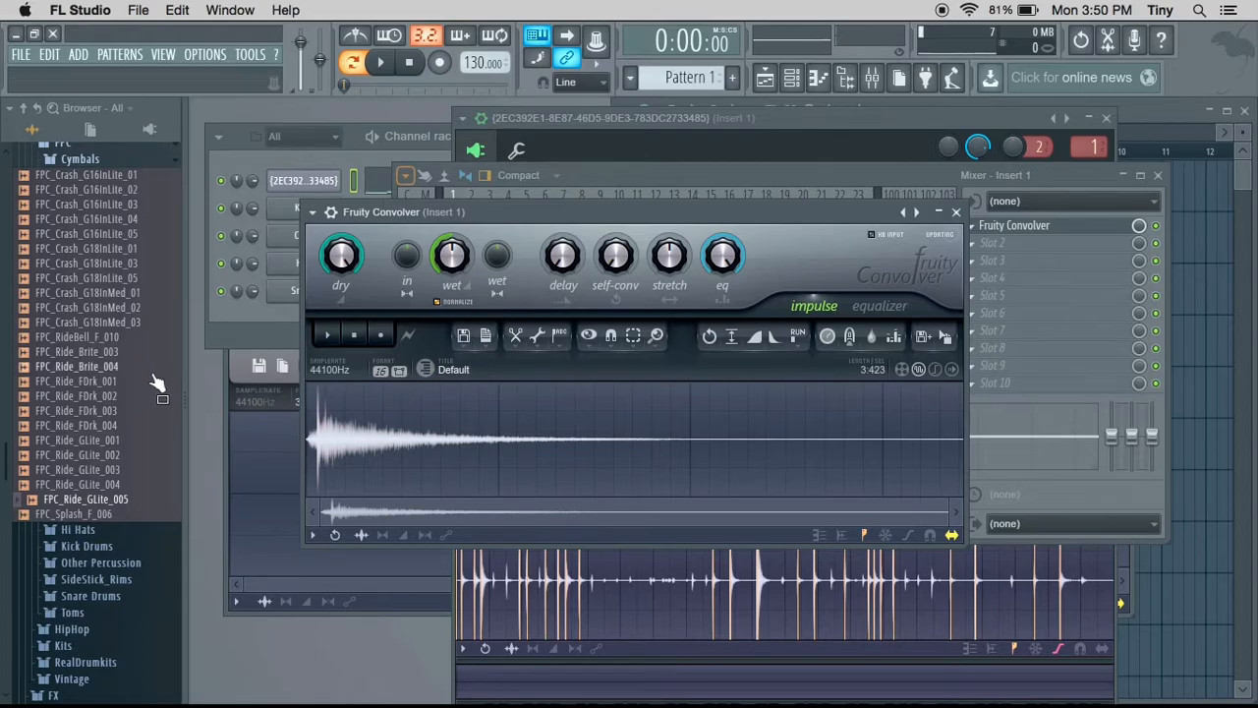
Load the FPC_Ride_GLite_005 sample as the convolver's impulse and lower the dry level
drag(86, 487, 417, 413)
drag(89, 504, 401, 440)
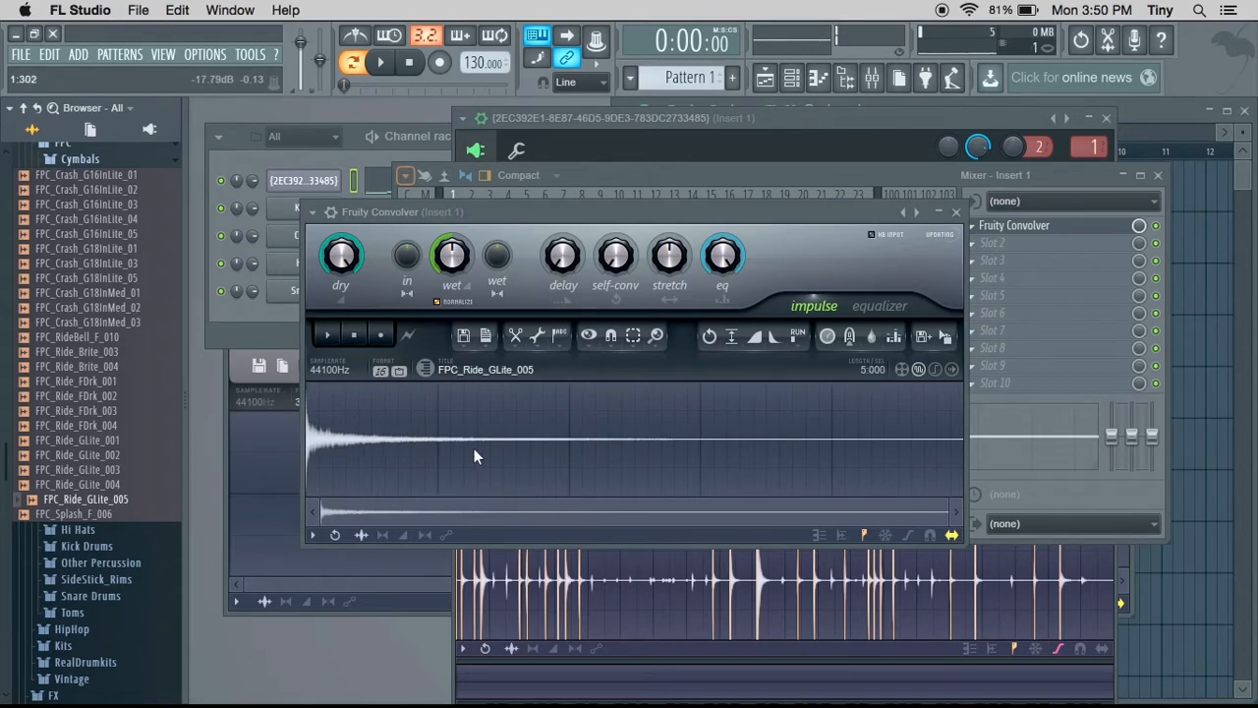
drag(351, 257, 352, 261)
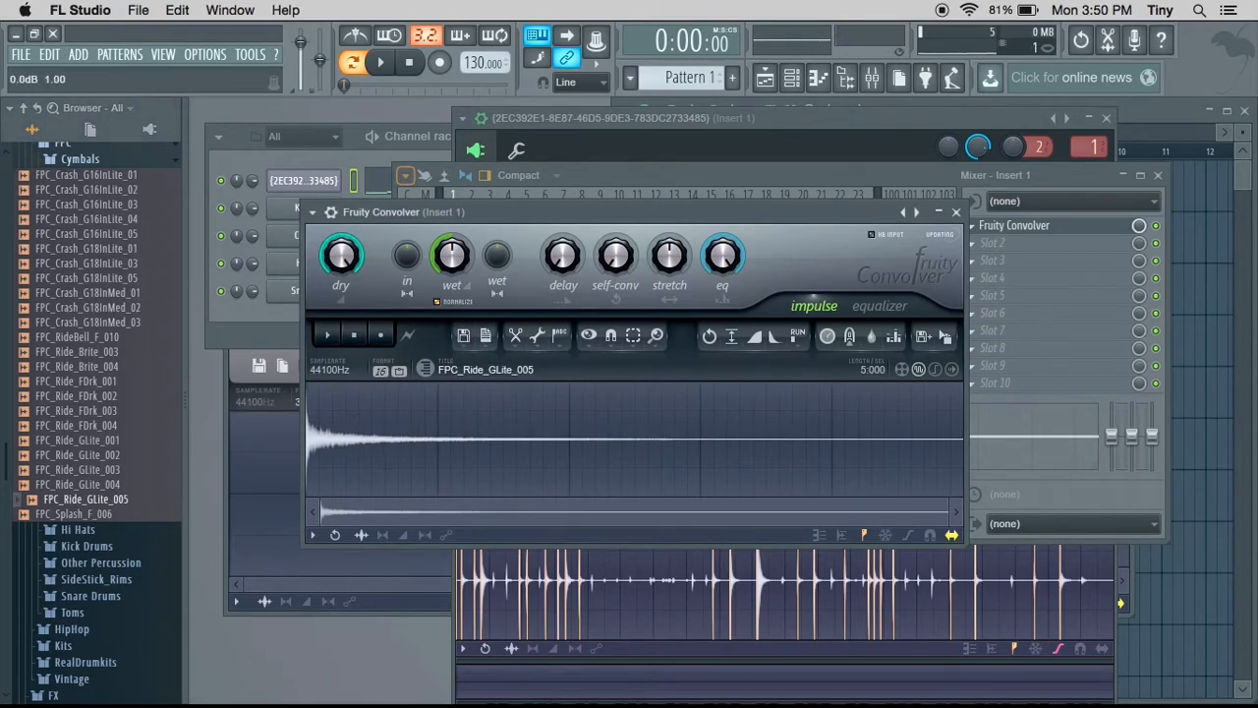
Play the slices through the ride cymbal impulse while turning the dry level further down and the wet level up
key(q)
key(w)
key(r)
key(o)
key(u)
key(t)
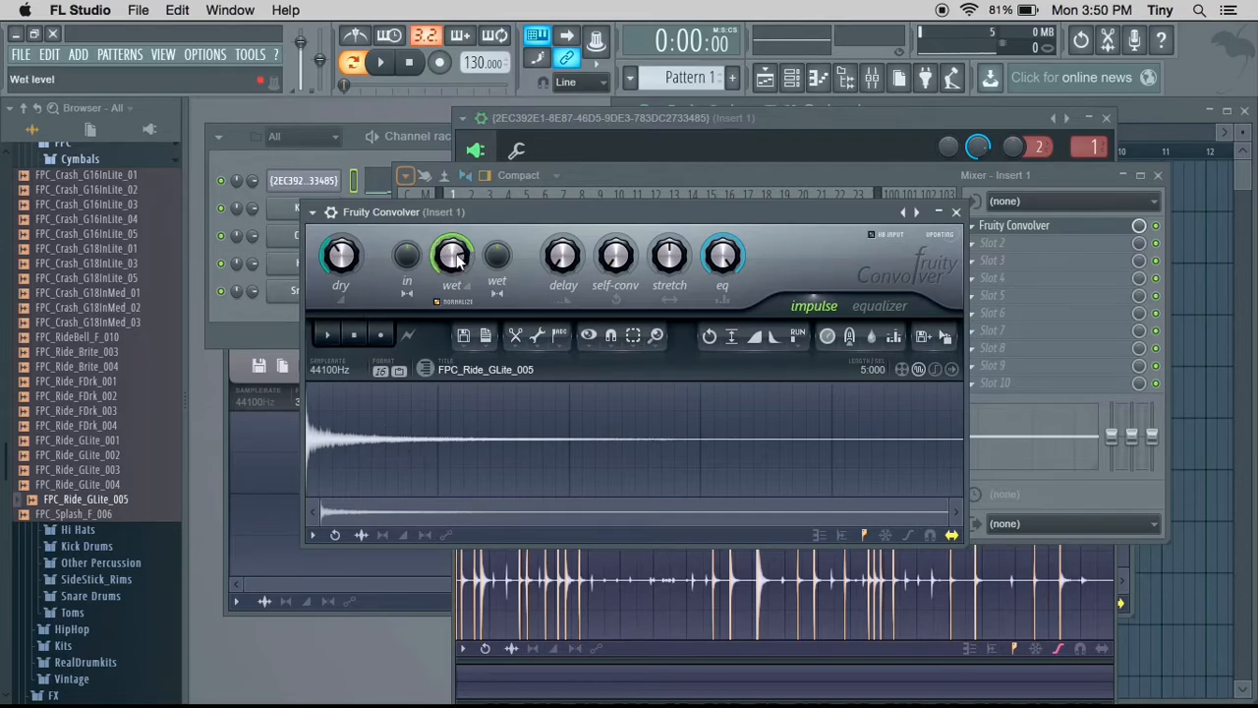
key(q)
key(r)
key(o)
key(u)
key(e)
key(i)
key(w)
key(t)
key(q)
key(u)
key(y)
key(t)
key(e)
key(t)
key(r)
key(y)
key(u)
key(t)
key(o)
key(i)
key(o)
key(i)
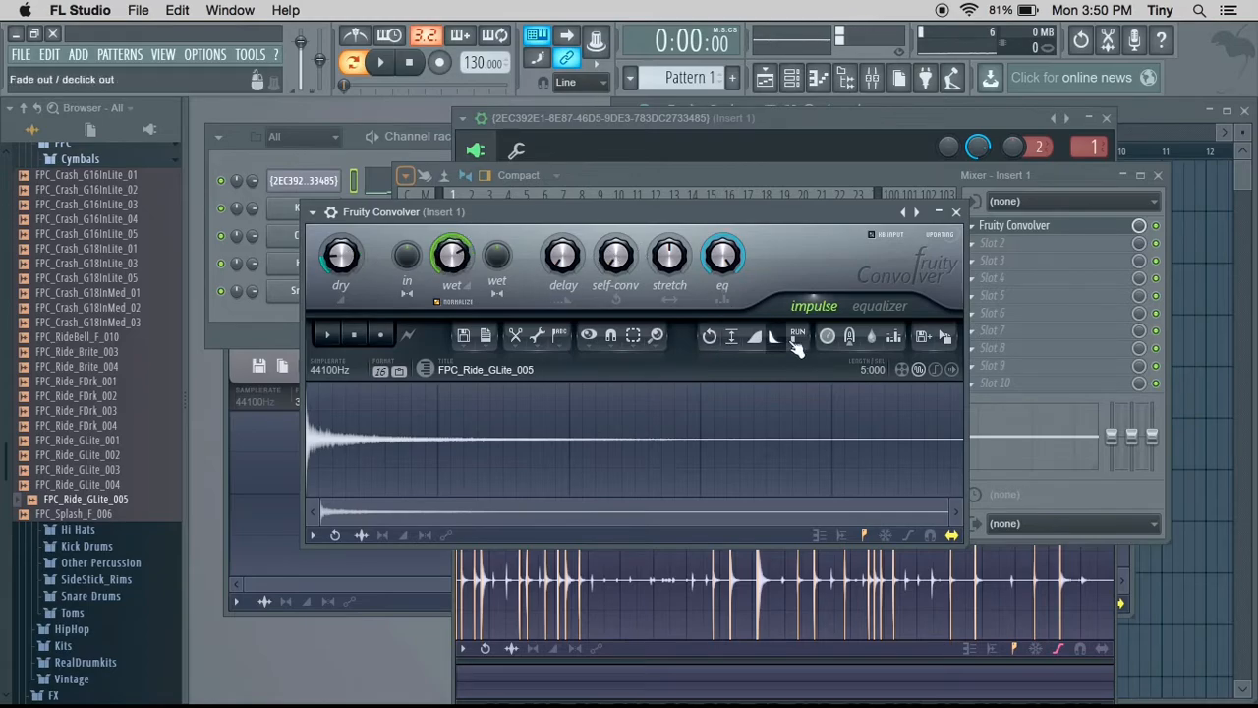
Shape the convolver's equalizer curve to cut the lows below about 300 Hz and slightly boost the range above about 5 kHz
click(876, 309)
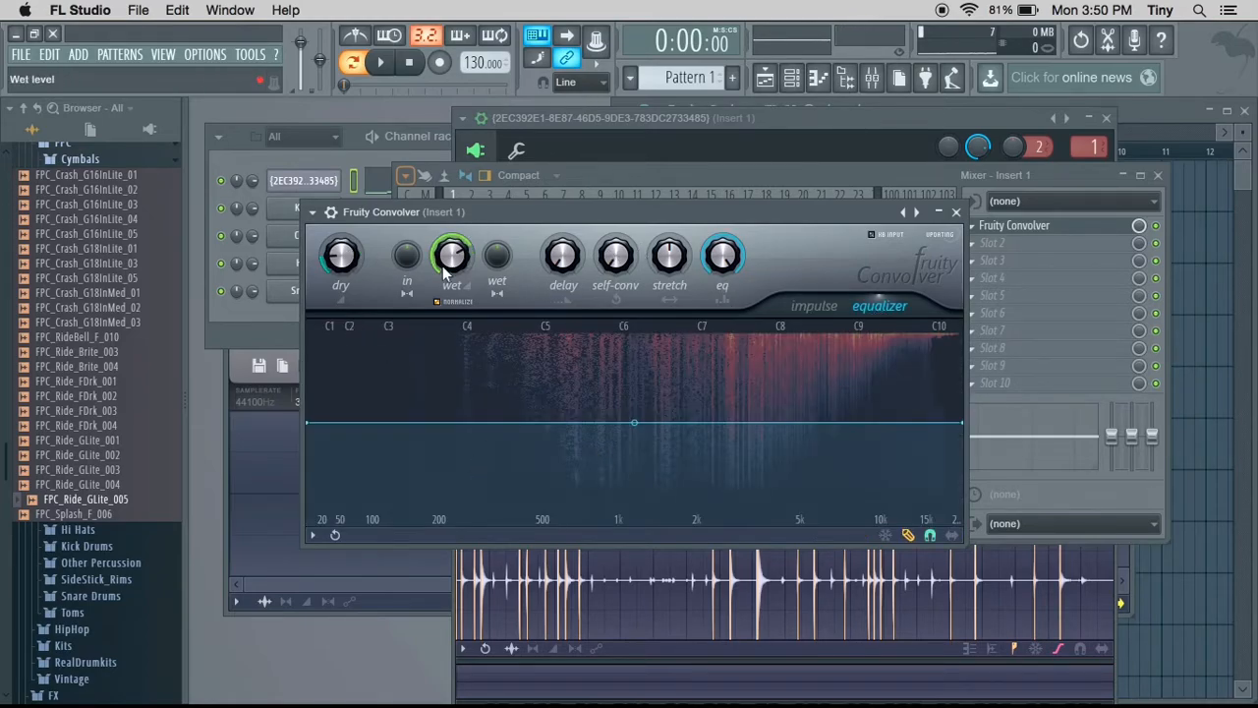
mouse_move(503, 443)
mouse_down()
mouse_move(497, 463)
mouse_move(260, 536)
mouse_move(500, 520)
mouse_move(576, 441)
mouse_move(879, 416)
mouse_up()
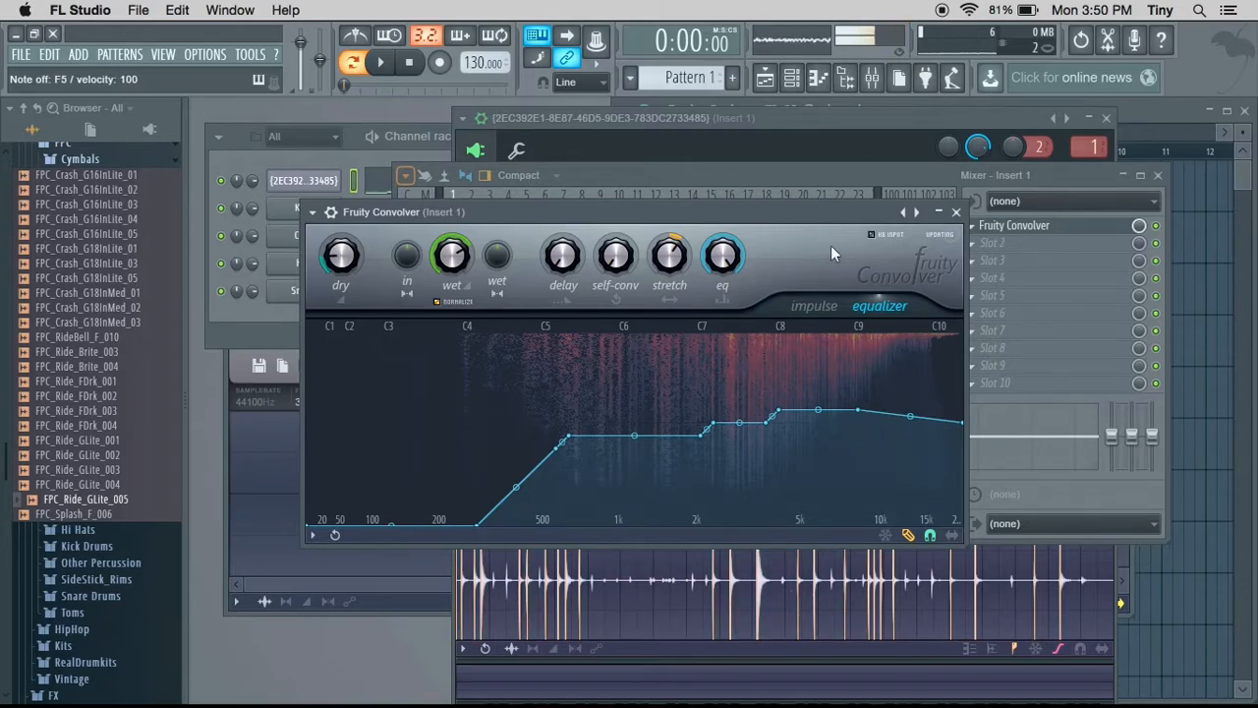
click(815, 307)
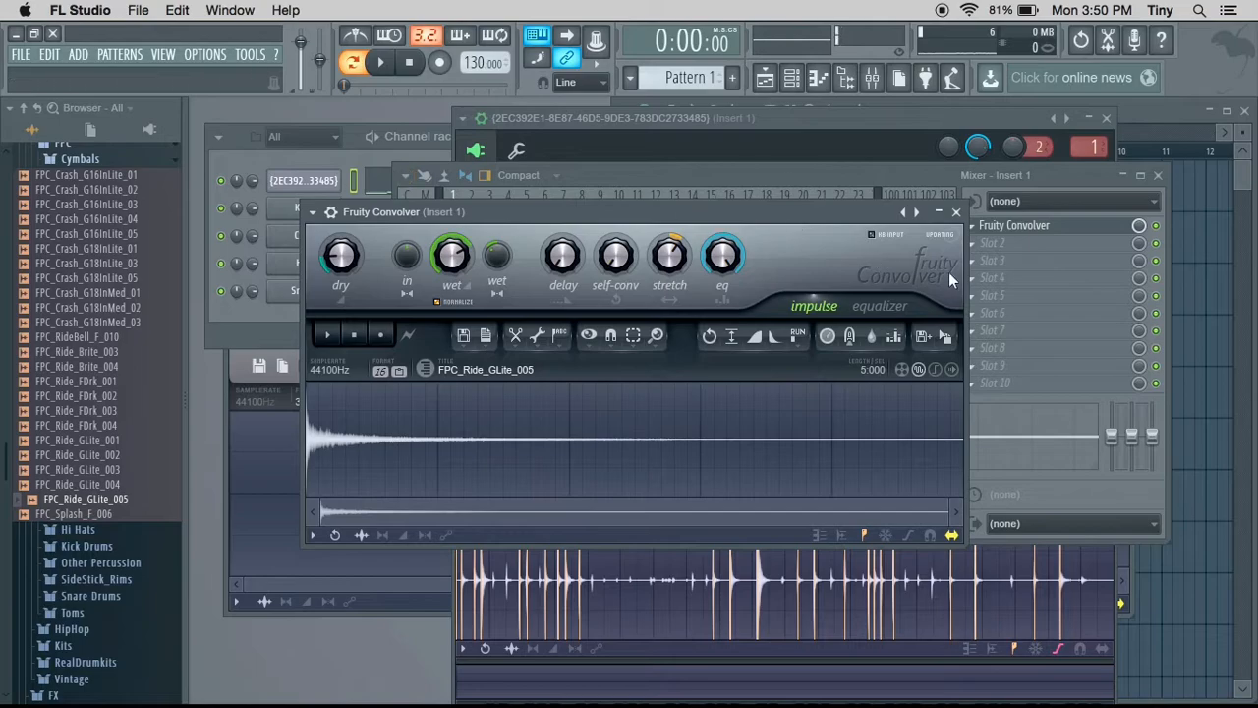
Reduce the convolver's dry level further and move its window clear of the mixer's effect slots
drag(871, 222, 804, 201)
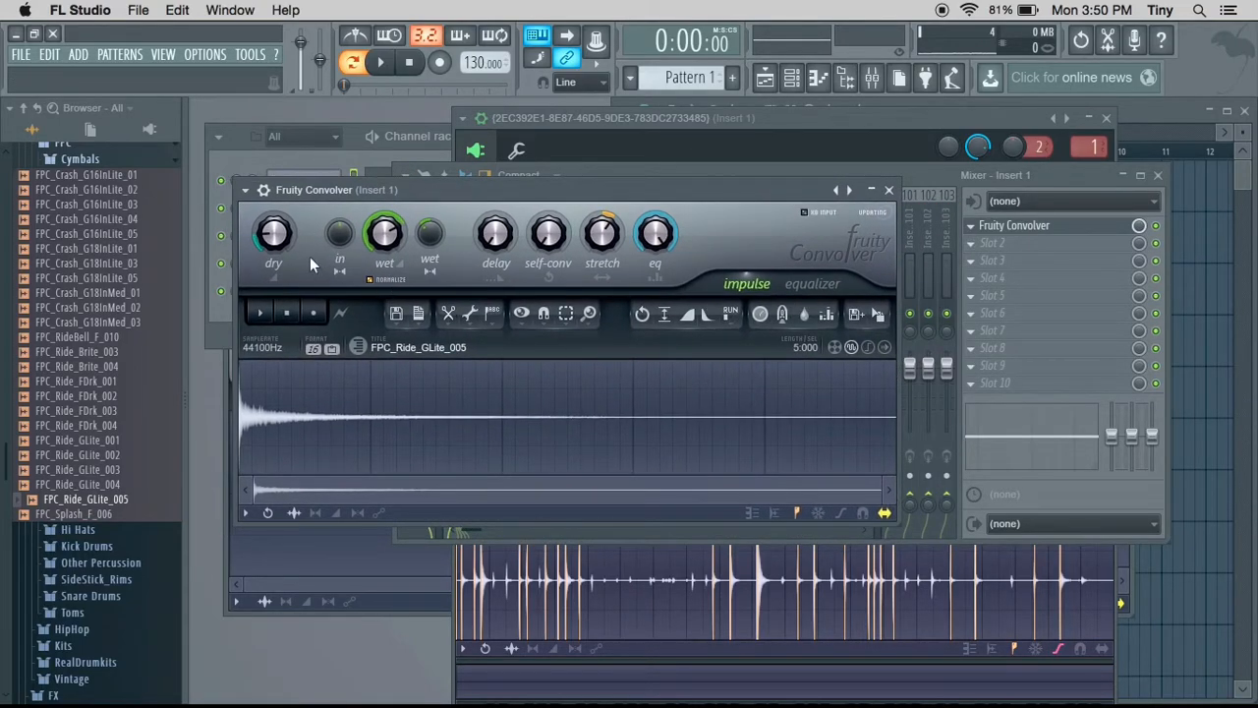
drag(273, 234, 273, 224)
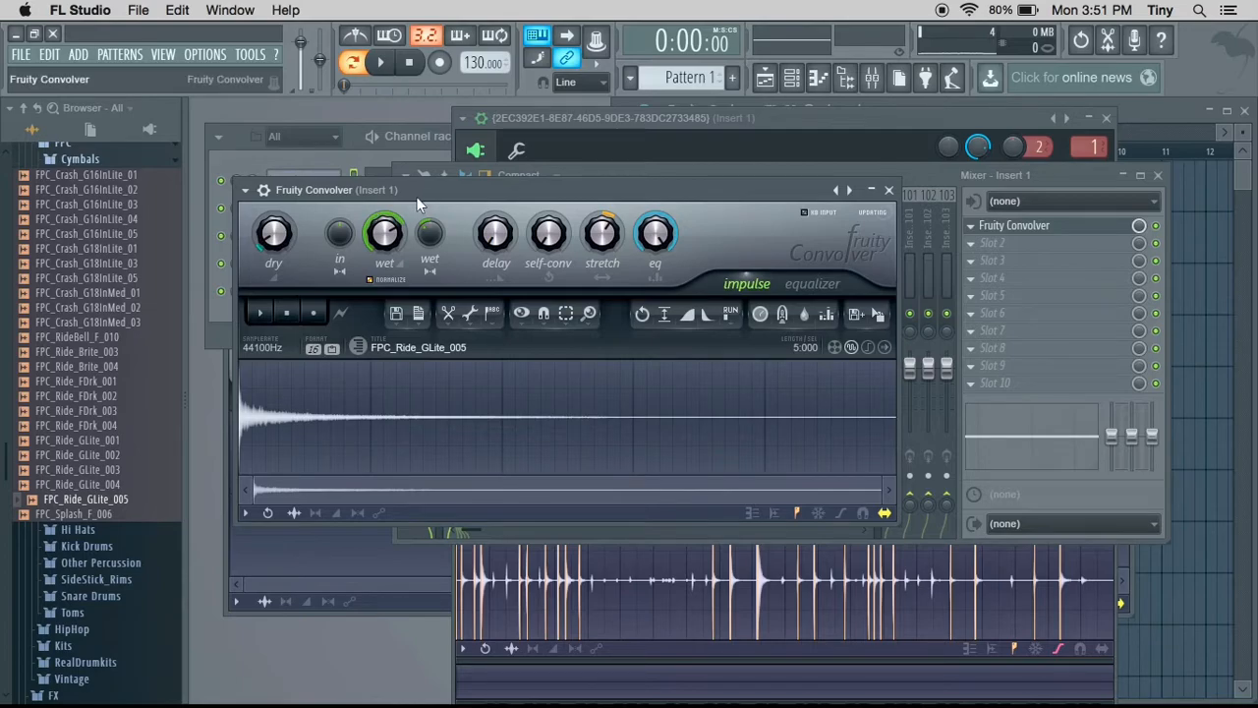
drag(419, 195, 433, 170)
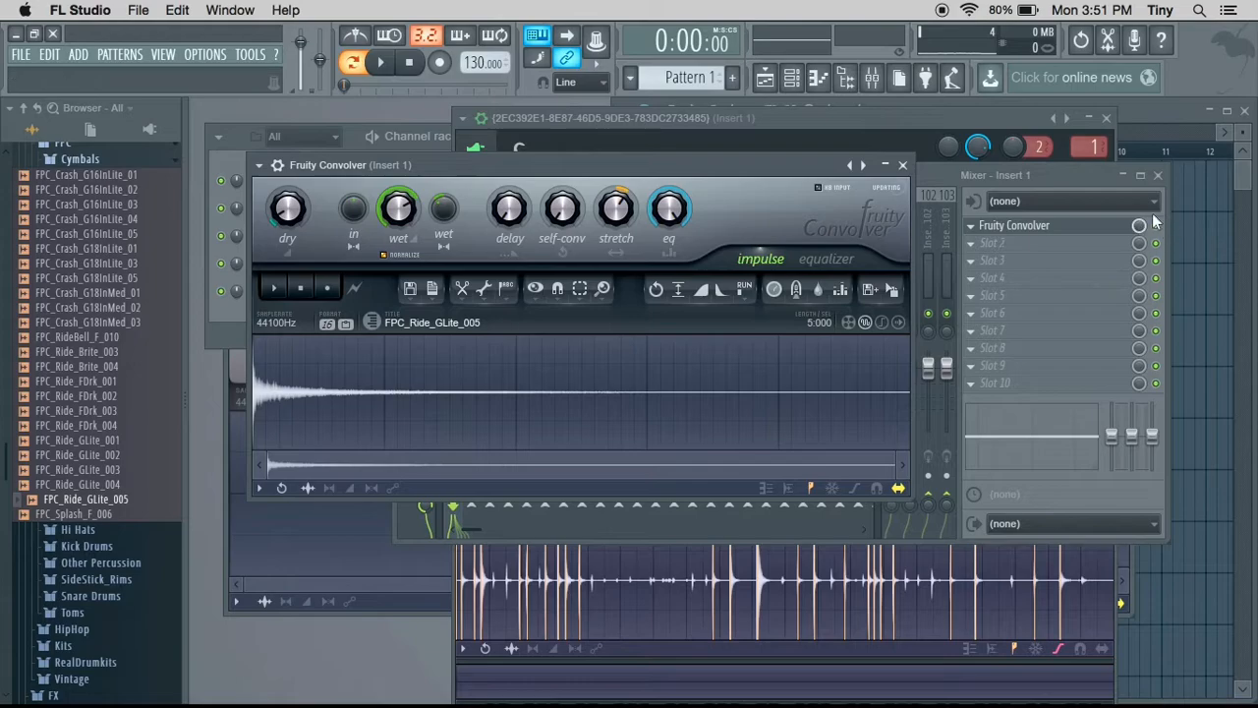
Bypass the first convolver and load a second Fruity Convolver into slot 2 of Insert 1
click(1071, 251)
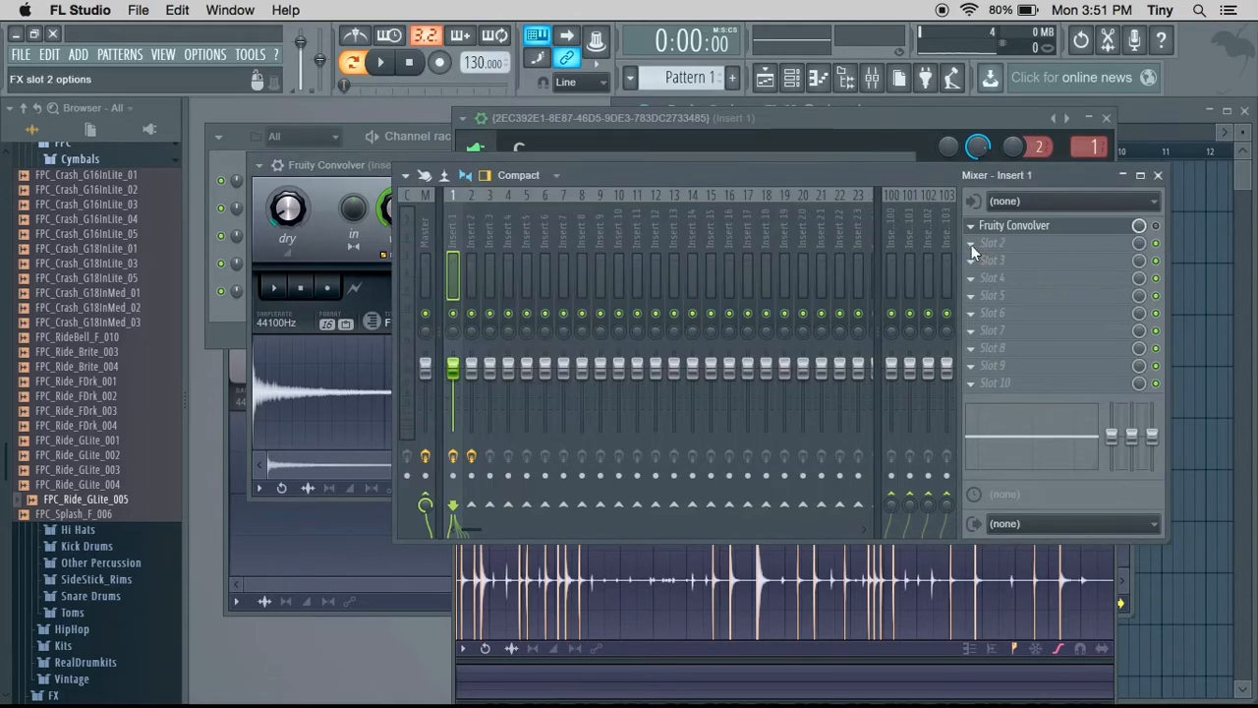
click(971, 244)
click(1043, 285)
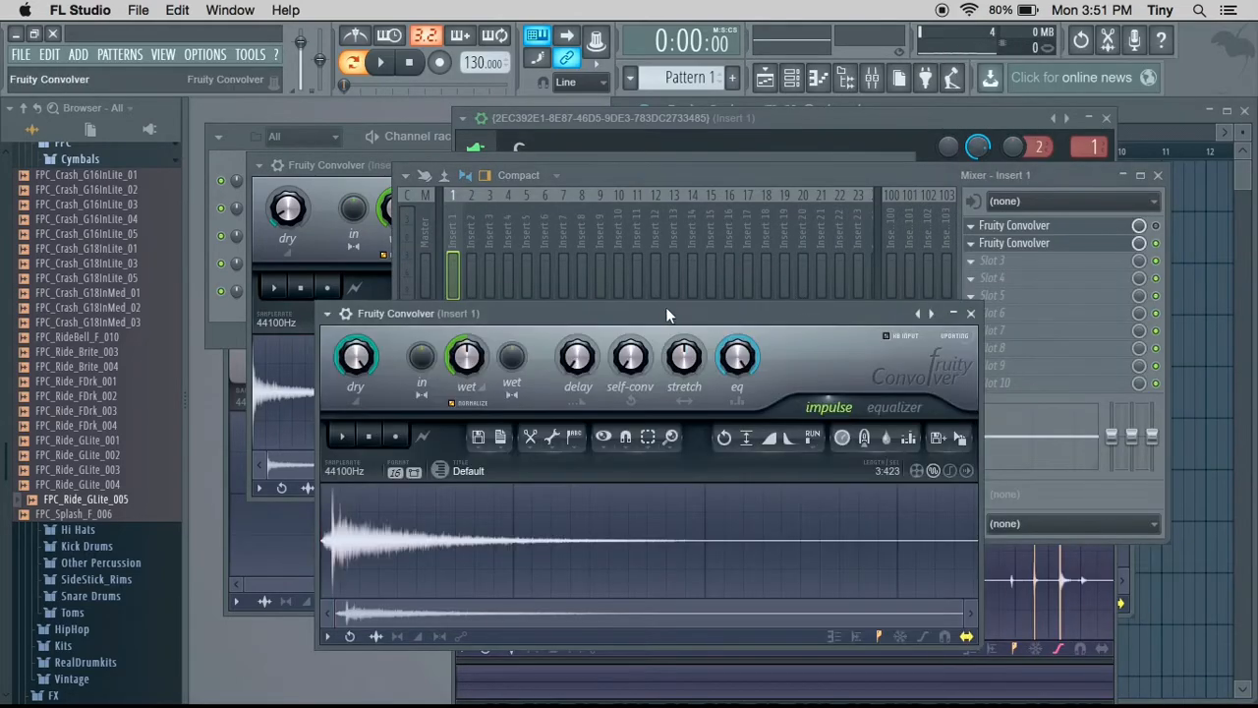
drag(664, 313, 558, 157)
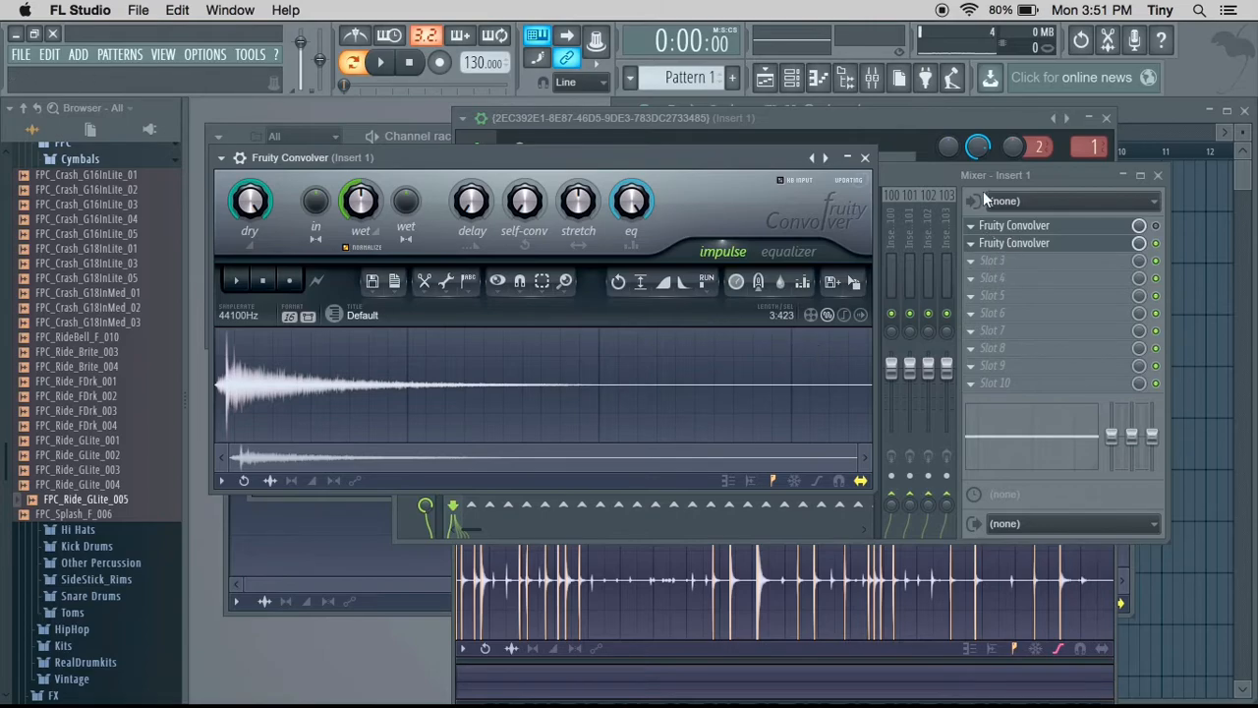
Load the selected part of Robot Love - Filament remix from Insert 2's Edison as the second convolver's impulse
click(967, 174)
click(471, 230)
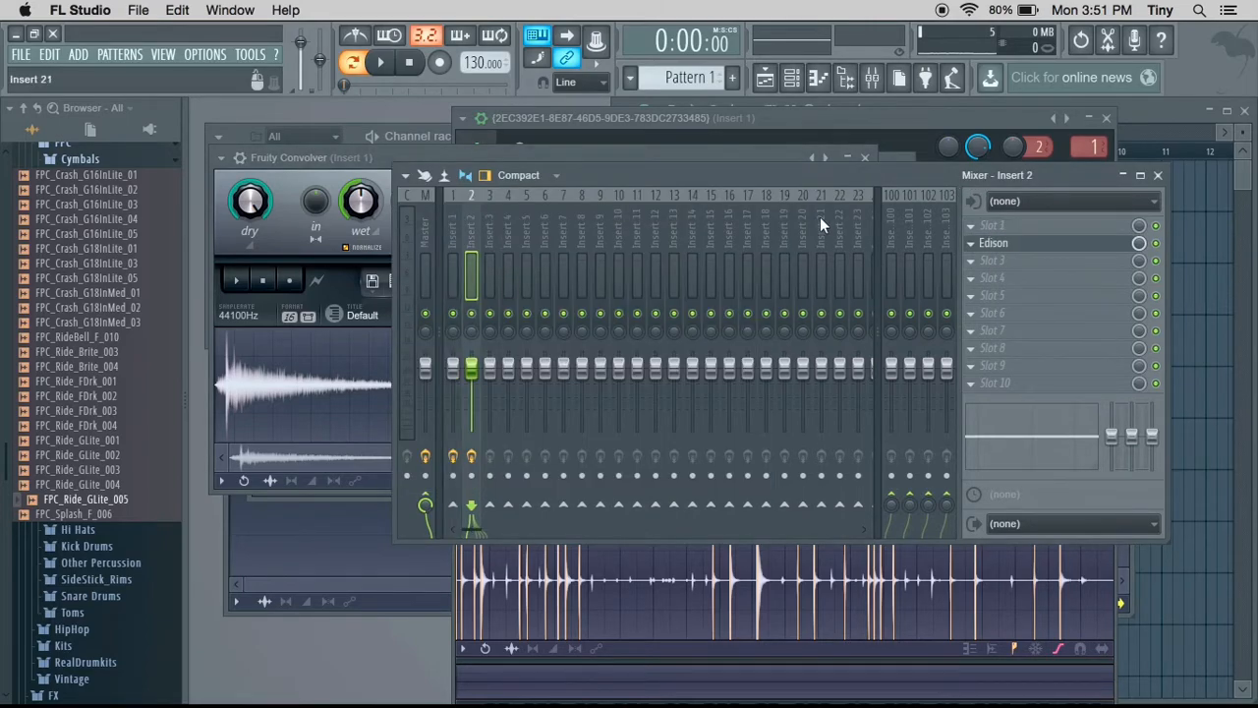
click(1032, 244)
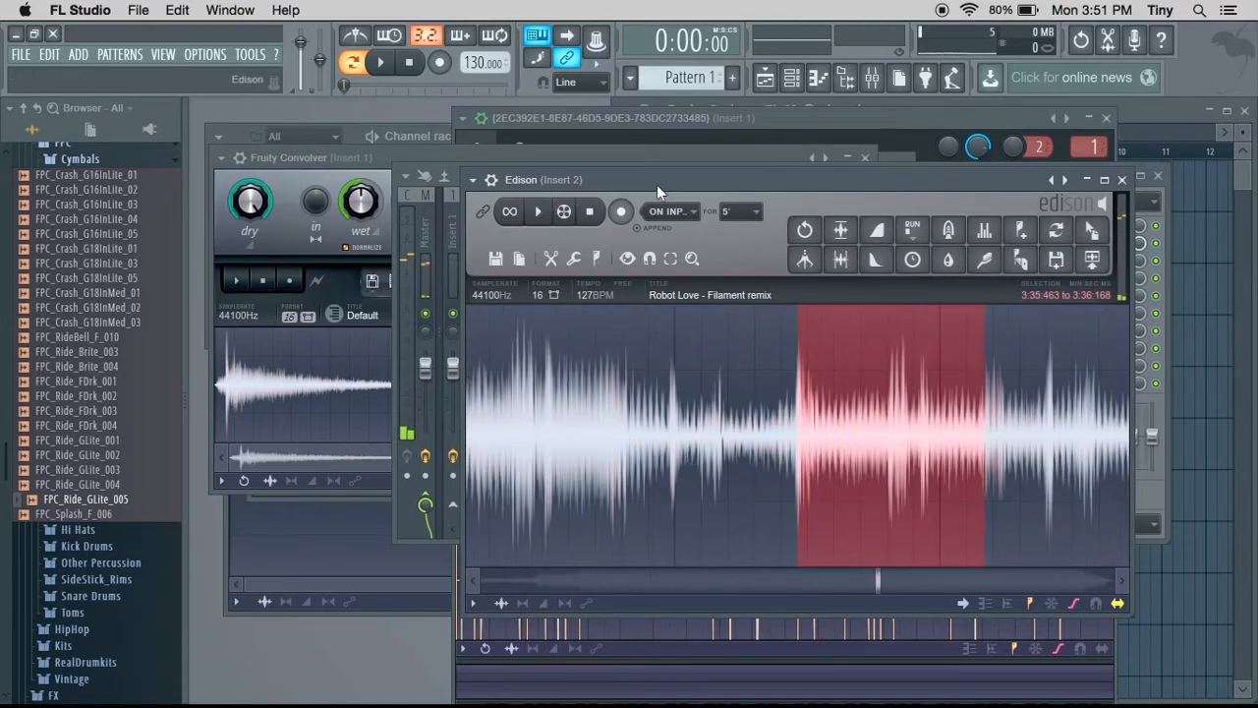
drag(655, 177, 699, 153)
click(350, 156)
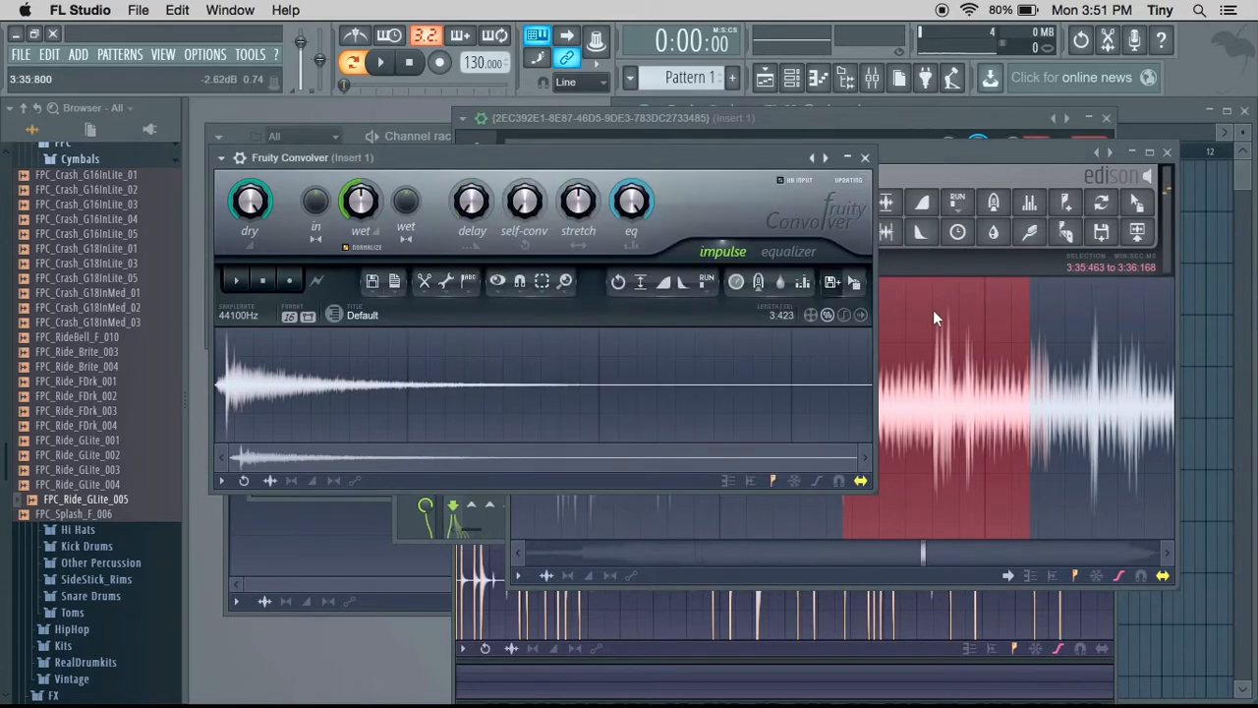
drag(1137, 202, 418, 386)
click(417, 386)
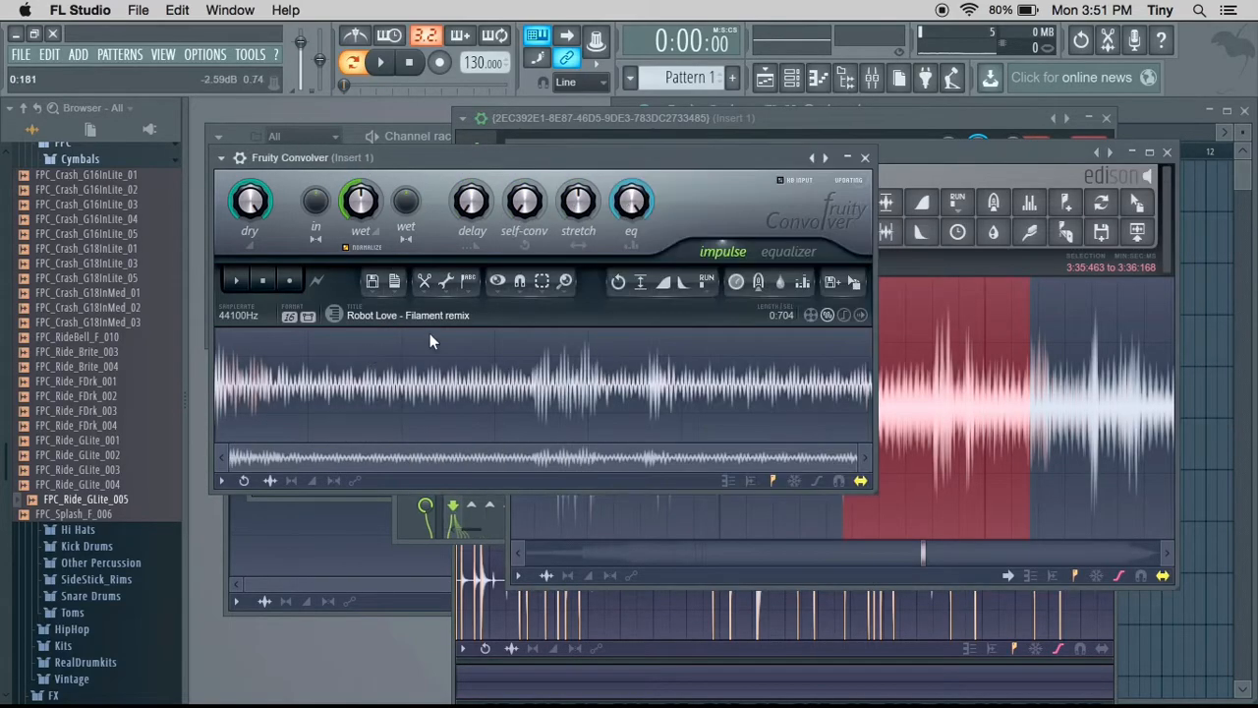
Fade out the Robot Love impulse across its length and play a few slices through it
click(684, 285)
drag(682, 156, 763, 182)
key(x)
key(c)
key(v)
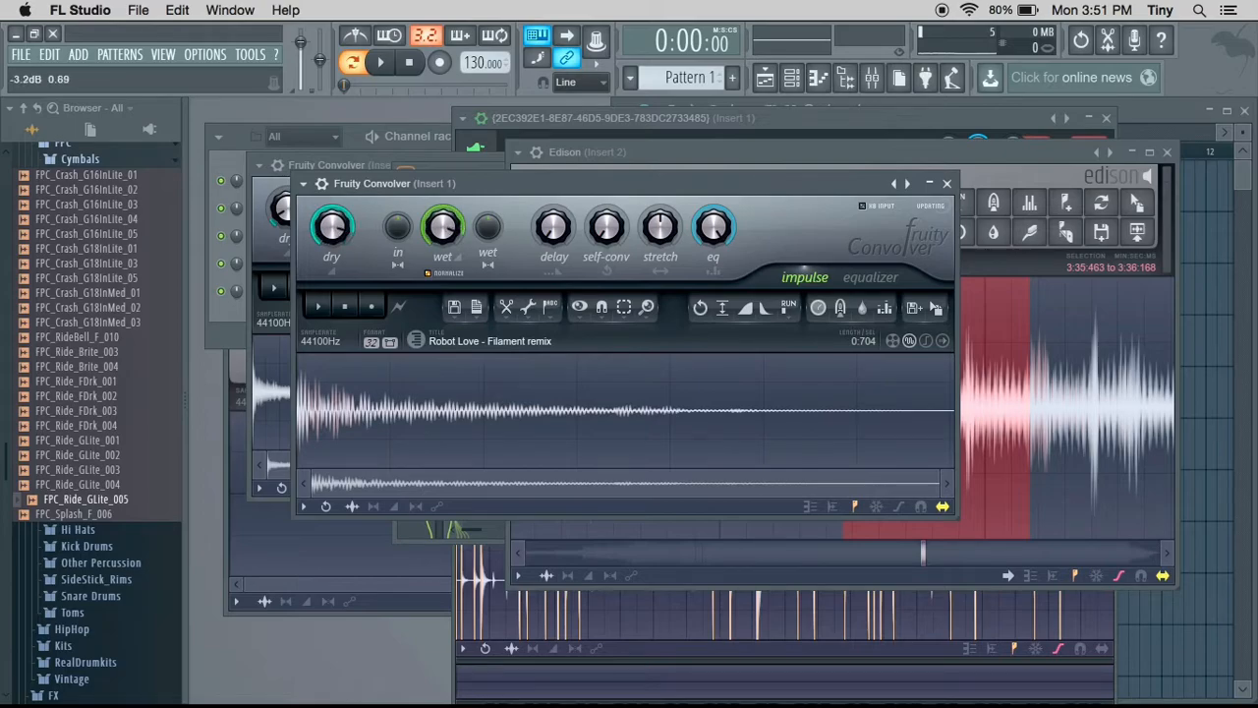
Play more slices while lowering the second convolver's dry level
key(v)
key(v)
key(z)
key(comma)
key(period)
key(m)
key(v)
key(m)
key(n)
key(m)
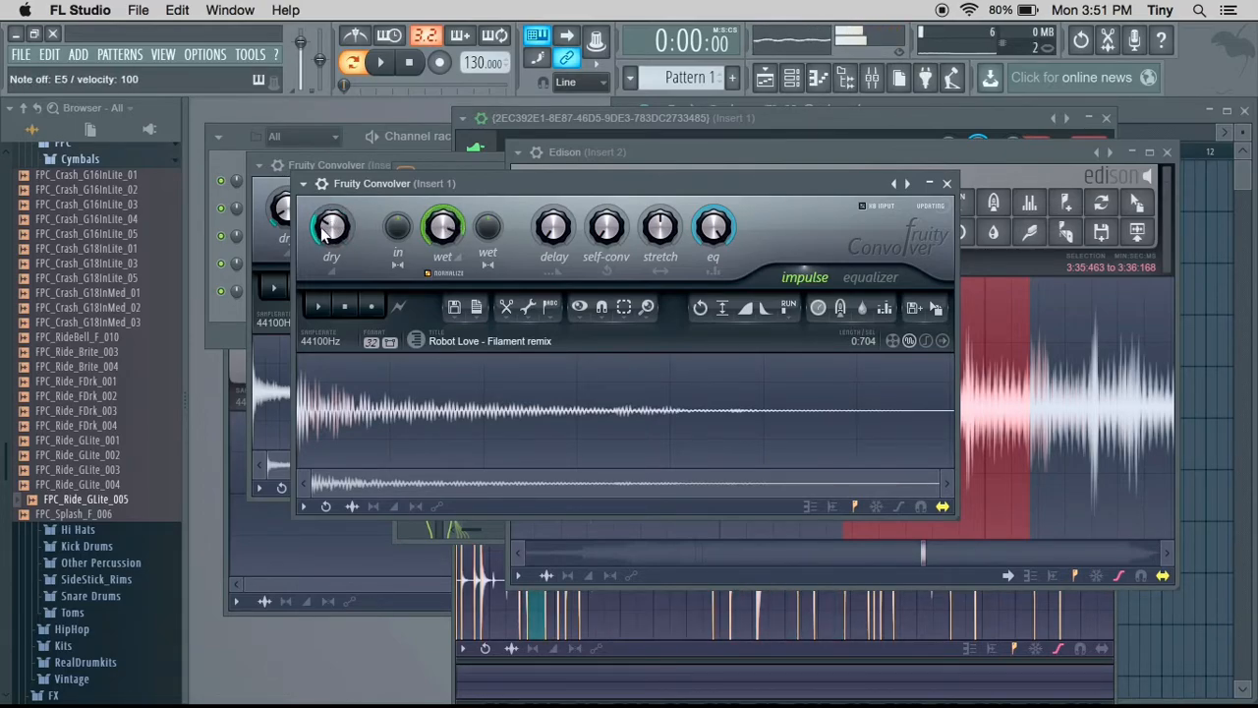
Increase the second convolver's impulse stretch and play slices to hear the change
drag(660, 226, 666, 218)
key(v)
key(z)
key(comma)
key(m)
key(x)
key(n)
key(m)
key(comma)
key(x)
Raise the second convolver's self-convolution amount and audition it with a few slices
mouse_move(618, 234)
mouse_down()
mouse_move(618, 209)
mouse_move(607, 238)
mouse_up()
key(v)
key(x)
key(n)
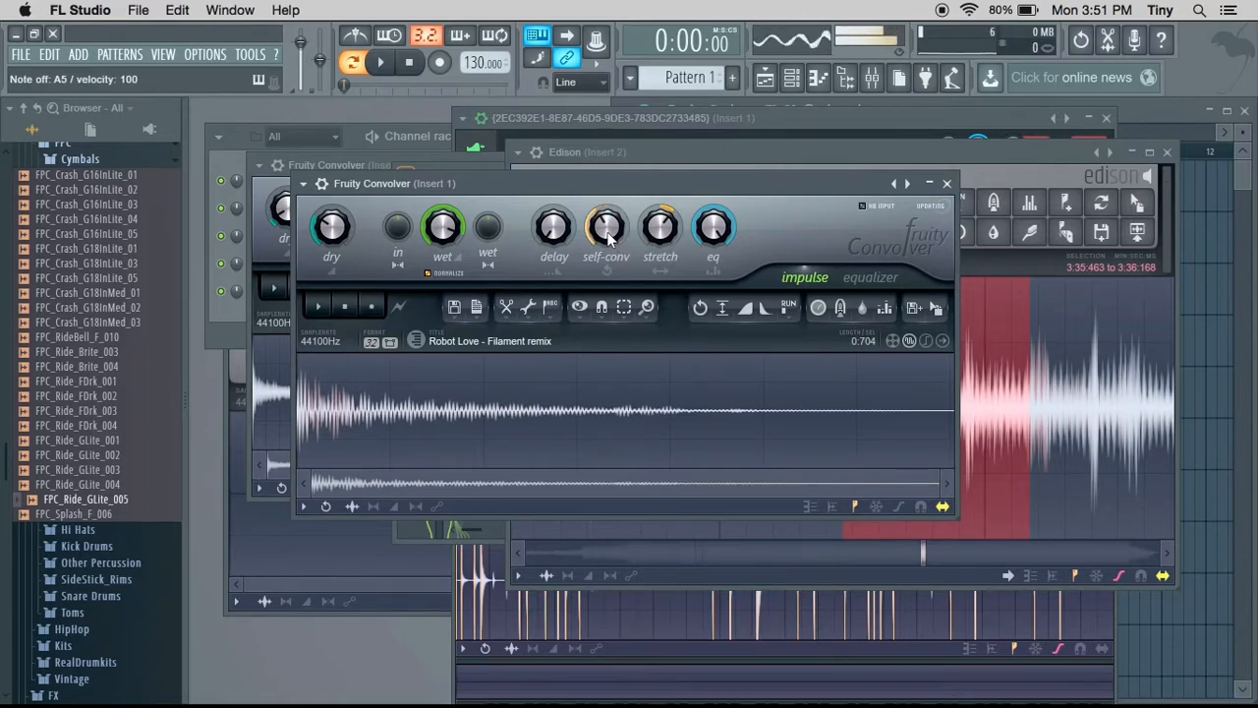
Draw a low cut below about 100 Hz and a narrow notch just above 200 Hz in the second convolver's equalizer
click(870, 277)
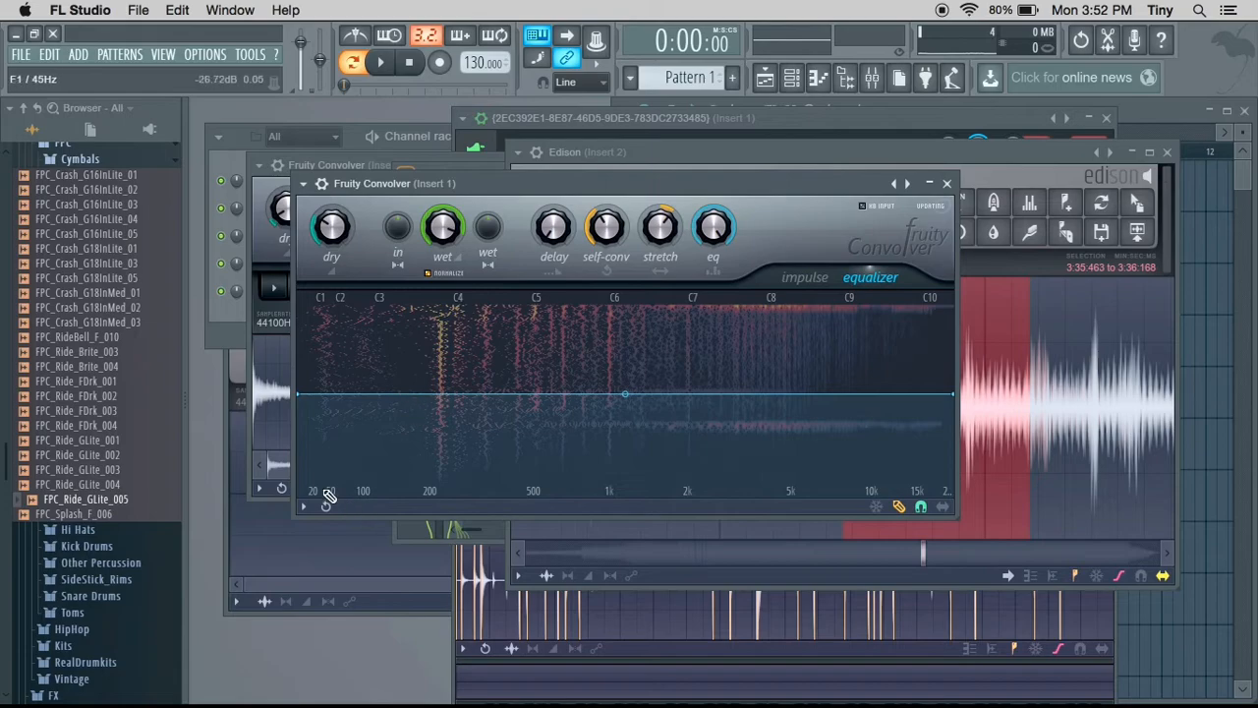
drag(334, 425, 366, 411)
mouse_move(348, 479)
mouse_down()
mouse_move(329, 503)
mouse_move(362, 413)
mouse_move(399, 399)
mouse_move(435, 422)
mouse_move(446, 402)
mouse_move(443, 505)
mouse_move(472, 396)
mouse_move(449, 470)
mouse_move(456, 505)
mouse_move(434, 481)
mouse_move(444, 502)
mouse_up()
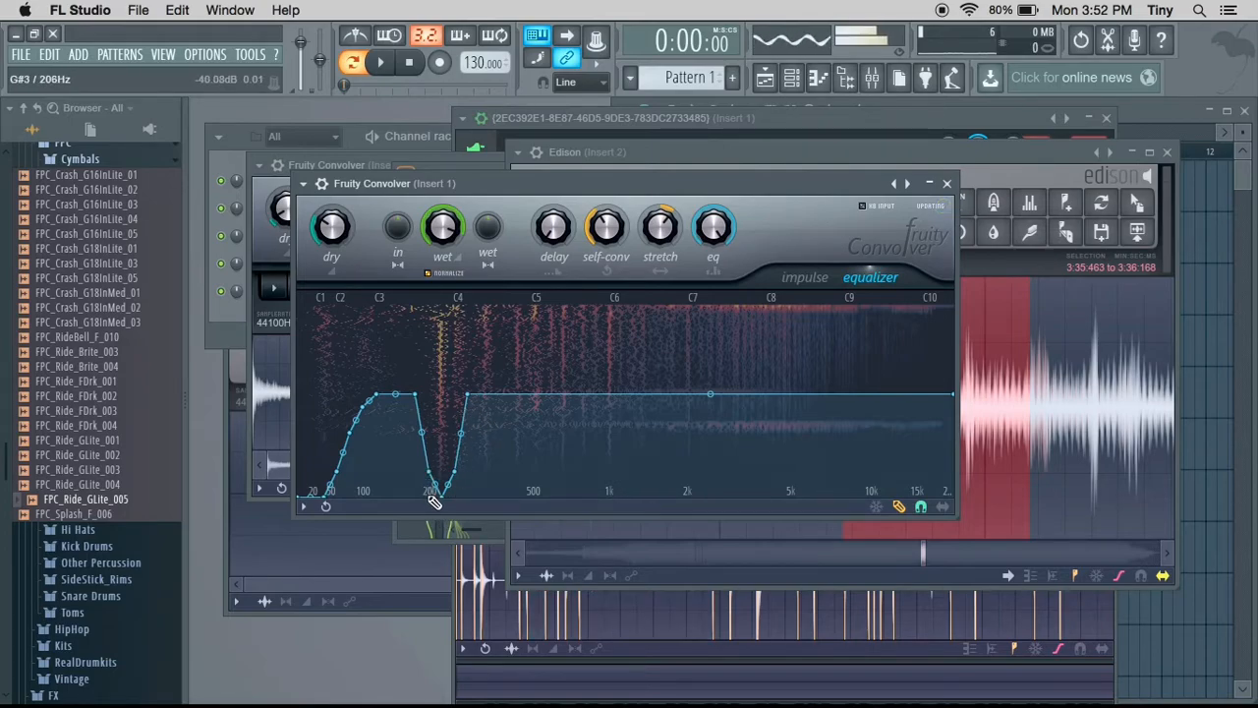
Draw a gradual high-frequency boost peaking above 10 kHz in the second convolver's equalizer and reduce its impulse stretch
drag(468, 487, 469, 394)
drag(685, 395, 958, 366)
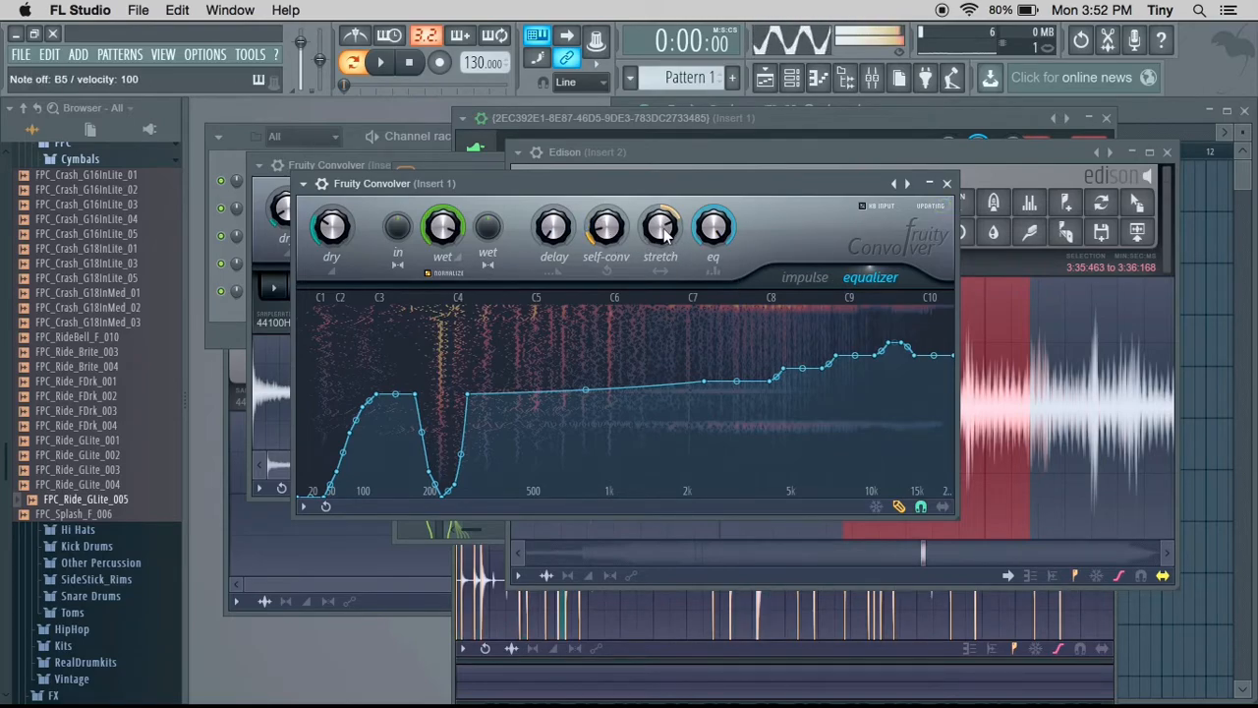
mouse_move(661, 233)
mouse_down()
mouse_move(661, 257)
mouse_move(661, 227)
mouse_up()
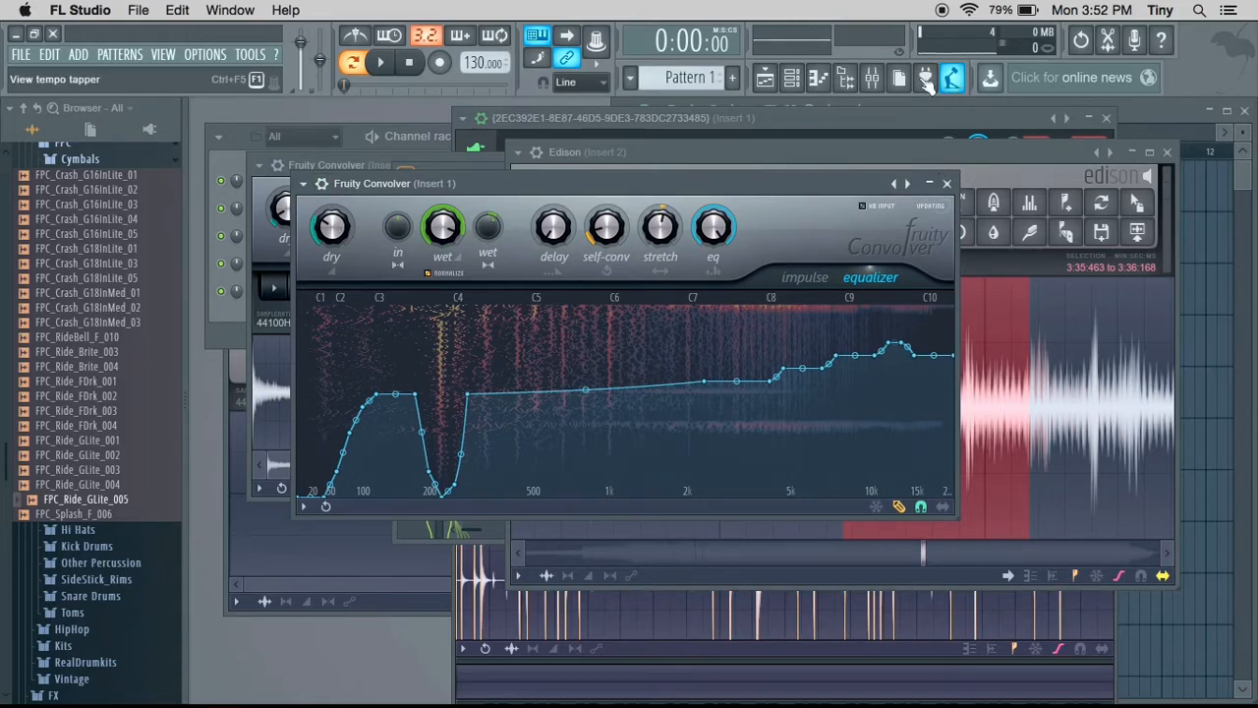
Open the first Fruity Convolver on mixer Insert 1 and raise its wet level slightly
click(871, 79)
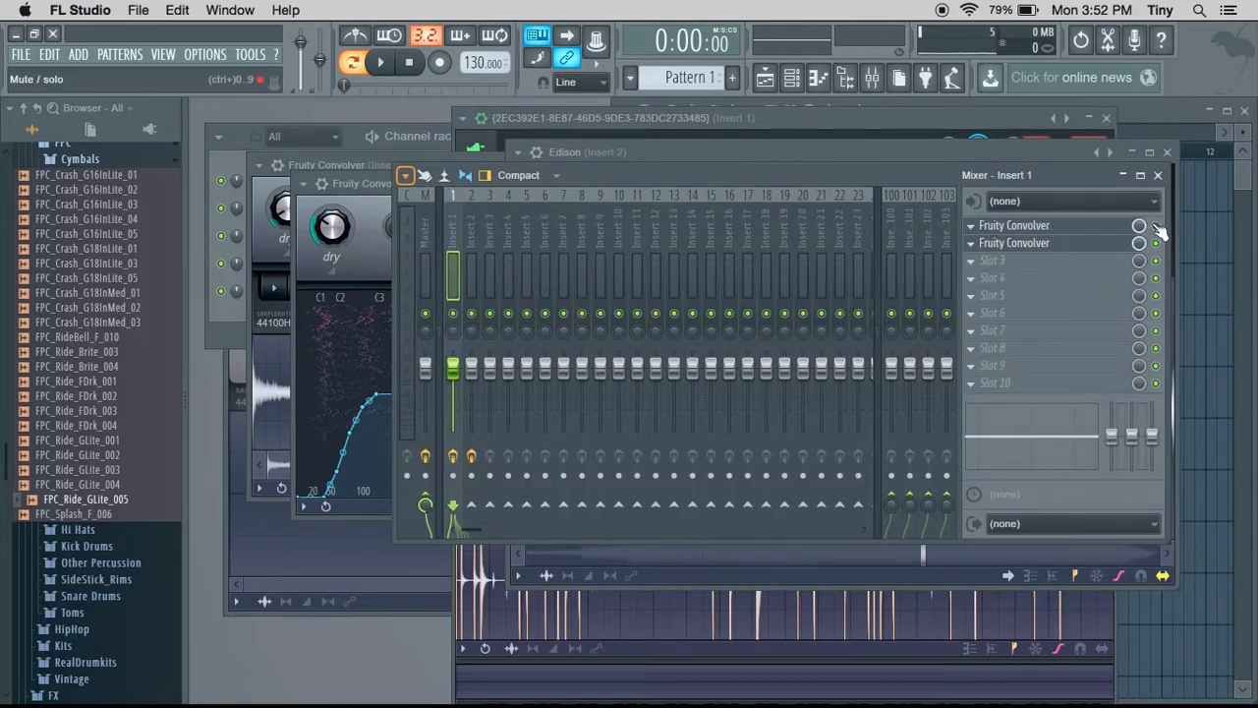
click(1056, 232)
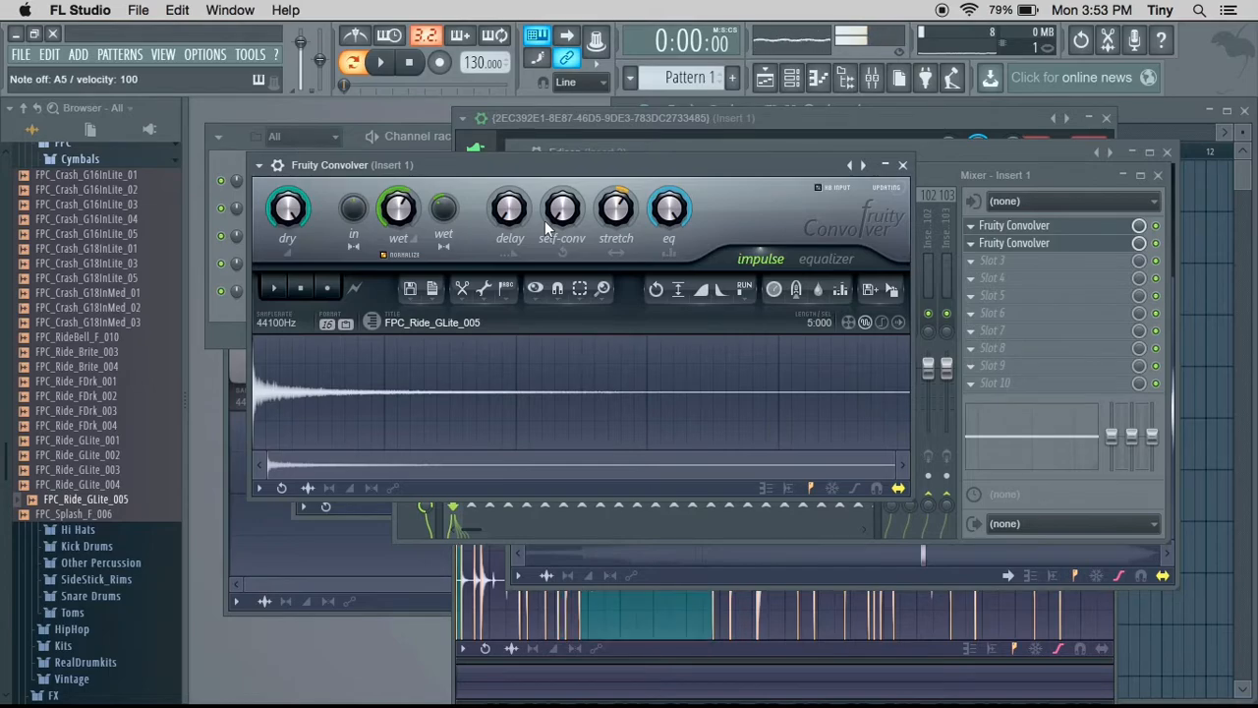
drag(398, 210, 398, 204)
Return to the second Fruity Convolver on Insert 1, adjust its wet level and raise its dry level slightly
click(1022, 243)
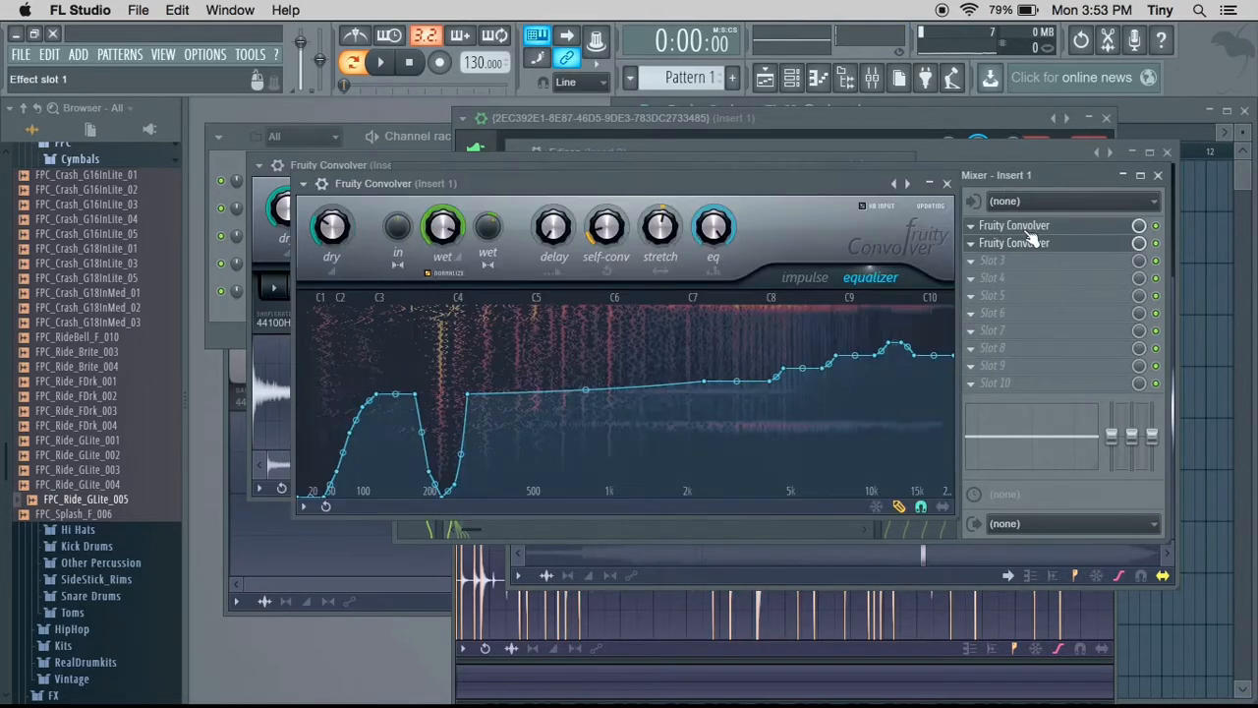
drag(443, 227, 443, 219)
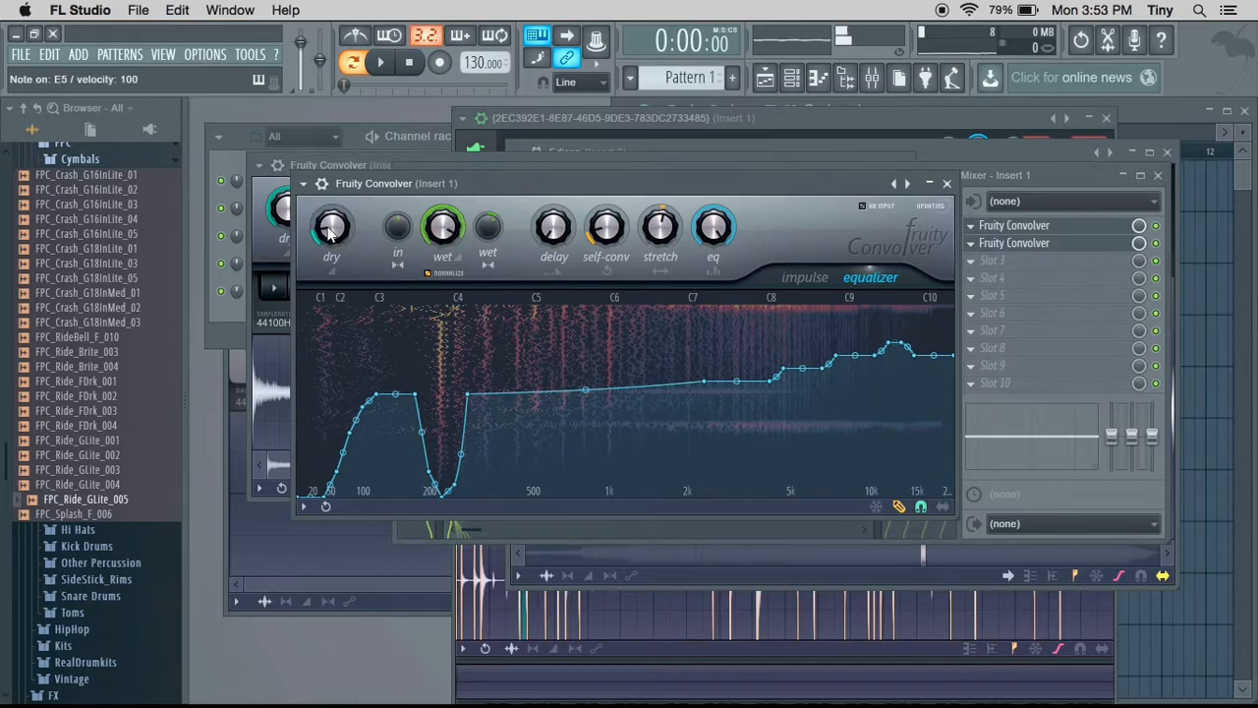
drag(331, 227, 331, 223)
Play a run of different slices to audition the percussion through both convolvers
key(m)
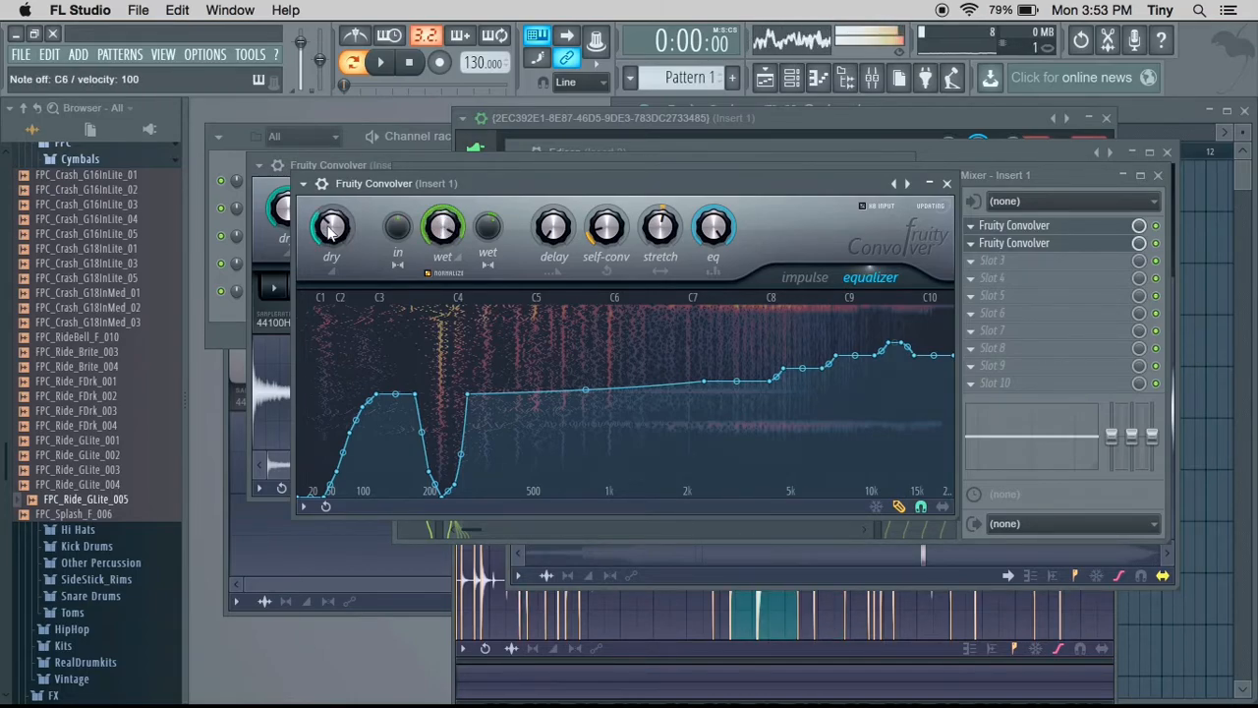
key(n)
key(i)
key(e)
key(y)
key(r)
key(y)
key(y)
key(i)
key(t)
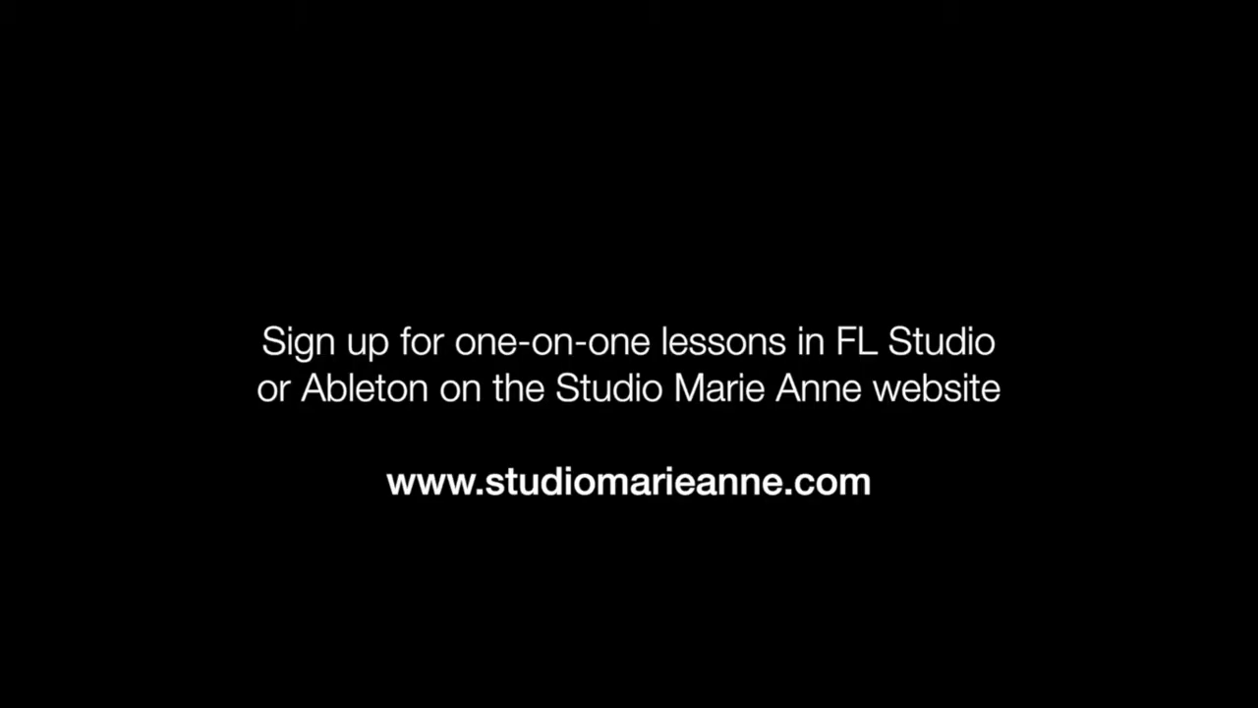